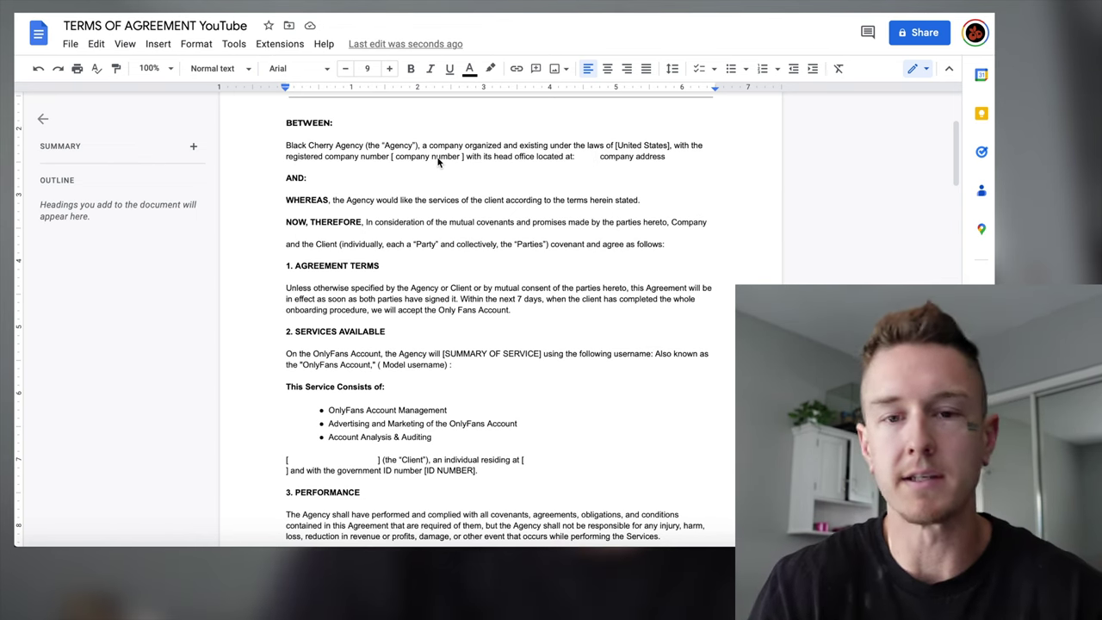
# Add extra space inside the client-name brackets before '(the "Client")' in the agreement.
pyautogui.scroll(-2, 365, 175)
pyautogui.scroll(-10, 365, 175)
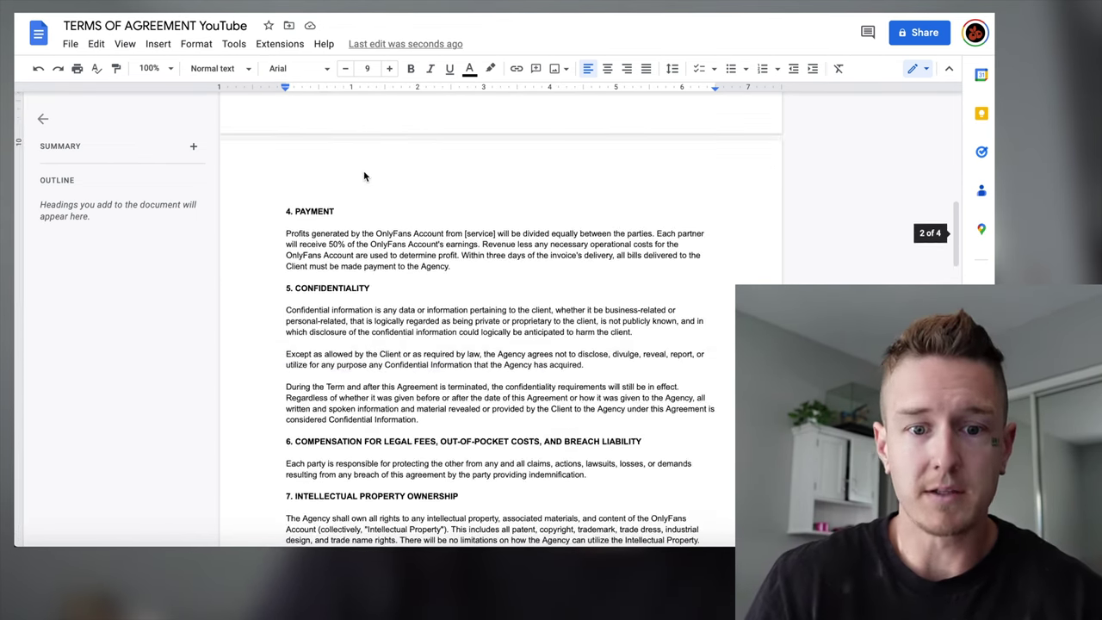
pyautogui.scroll(-20, 365, 177)
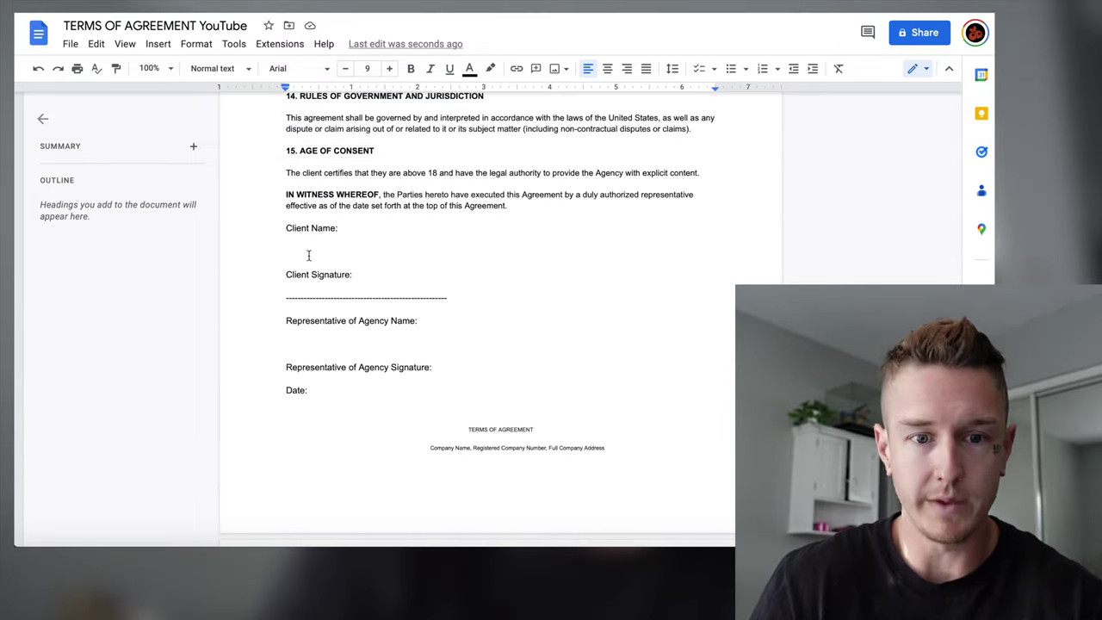
pyautogui.scroll(20, 327, 246)
pyautogui.scroll(-3, 545, 327)
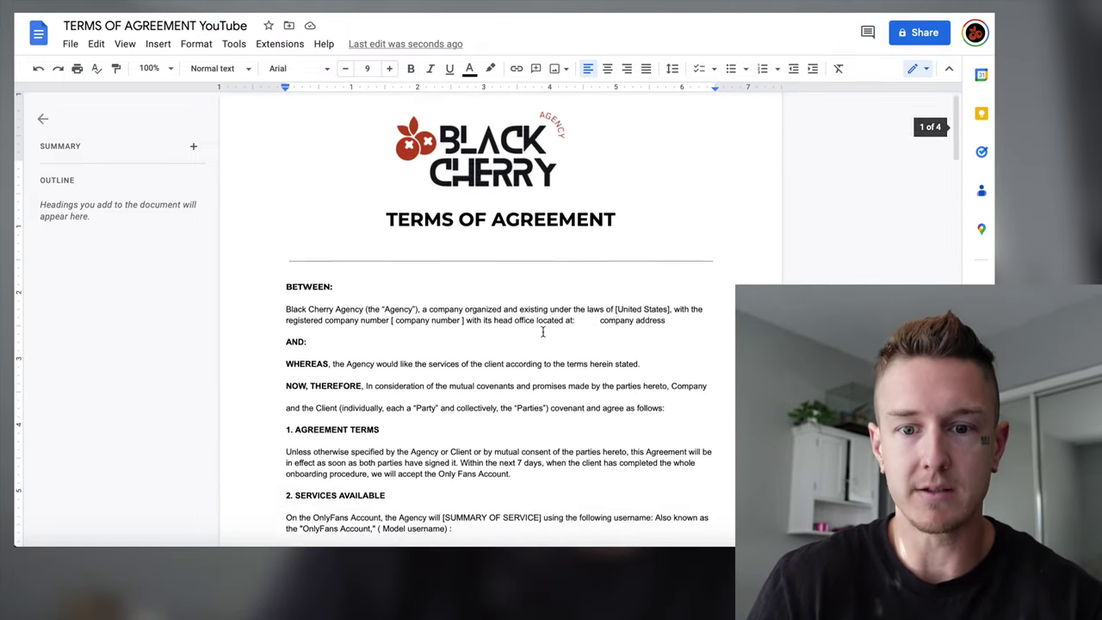
pyautogui.scroll(-3, 539, 254)
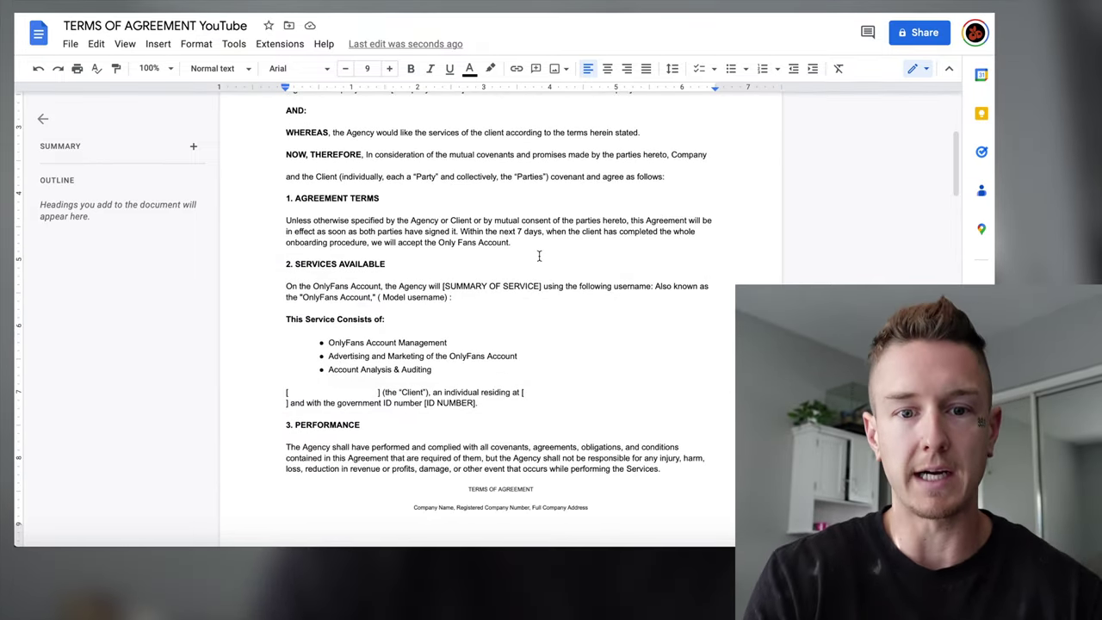
pyautogui.scroll(-2, 539, 255)
pyautogui.click(526, 285)
pyautogui.scroll(-1, 526, 285)
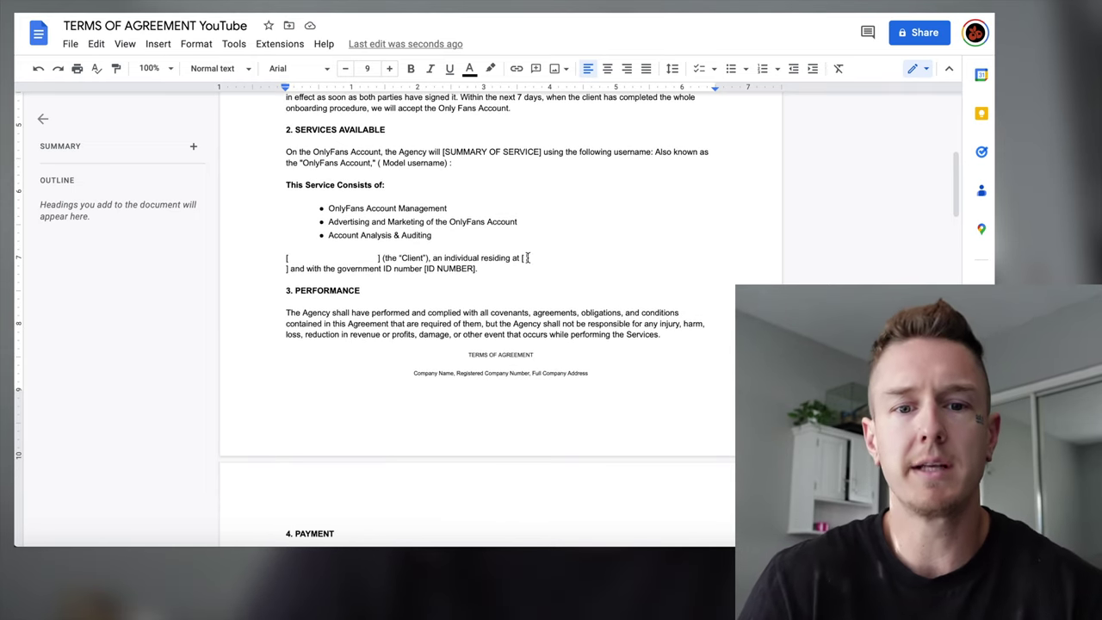
pyautogui.click(374, 258)
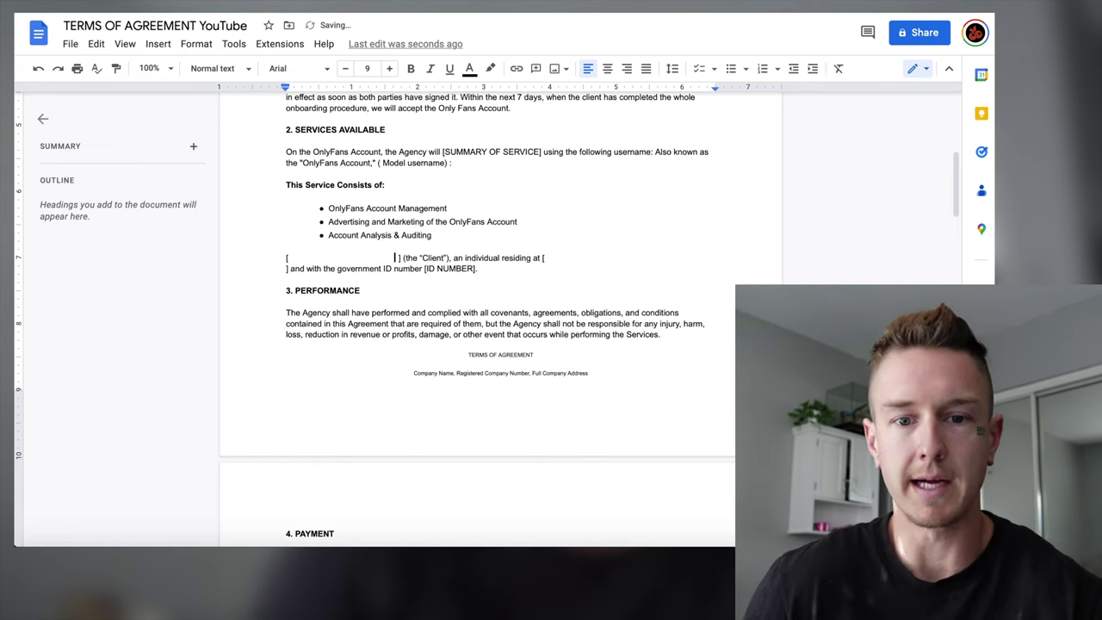
pyautogui.scroll(-15, 425, 357)
pyautogui.scroll(-2, 425, 356)
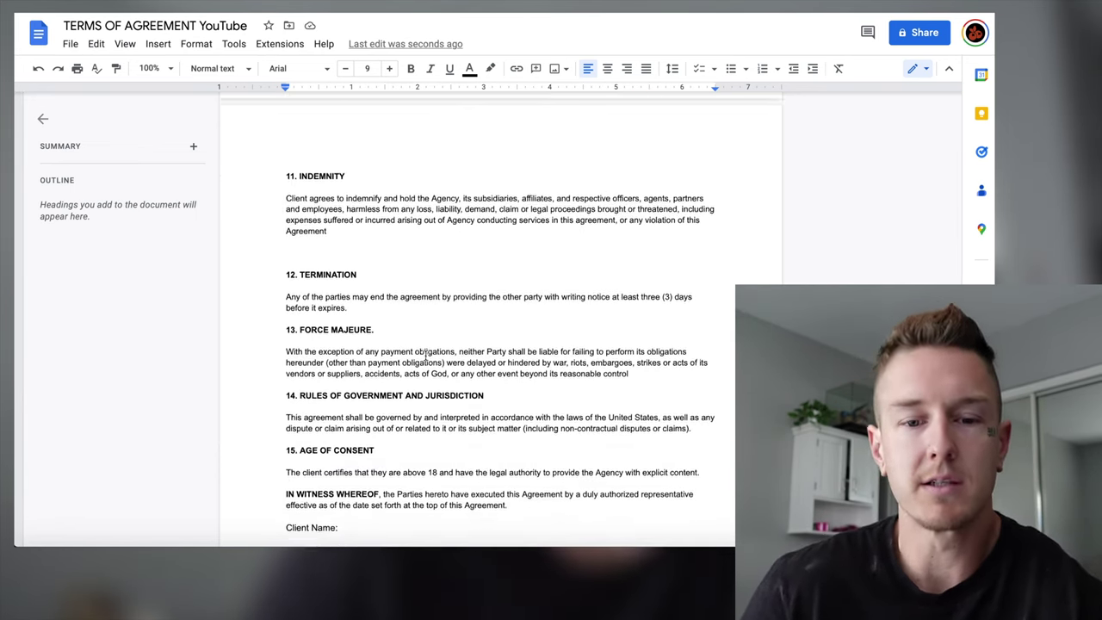
pyautogui.scroll(-2, 425, 355)
pyautogui.scroll(20, 425, 355)
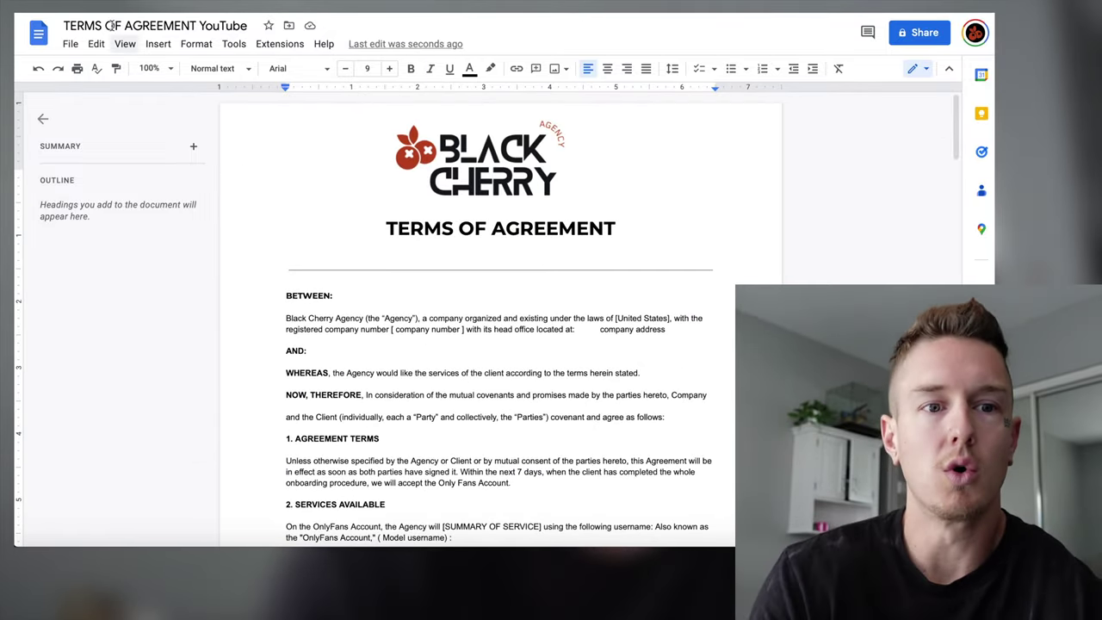
# Download the Google Docs agreement as a Microsoft Word (.docx) file.
pyautogui.click(93, 45)
pyautogui.moveTo(78, 52)
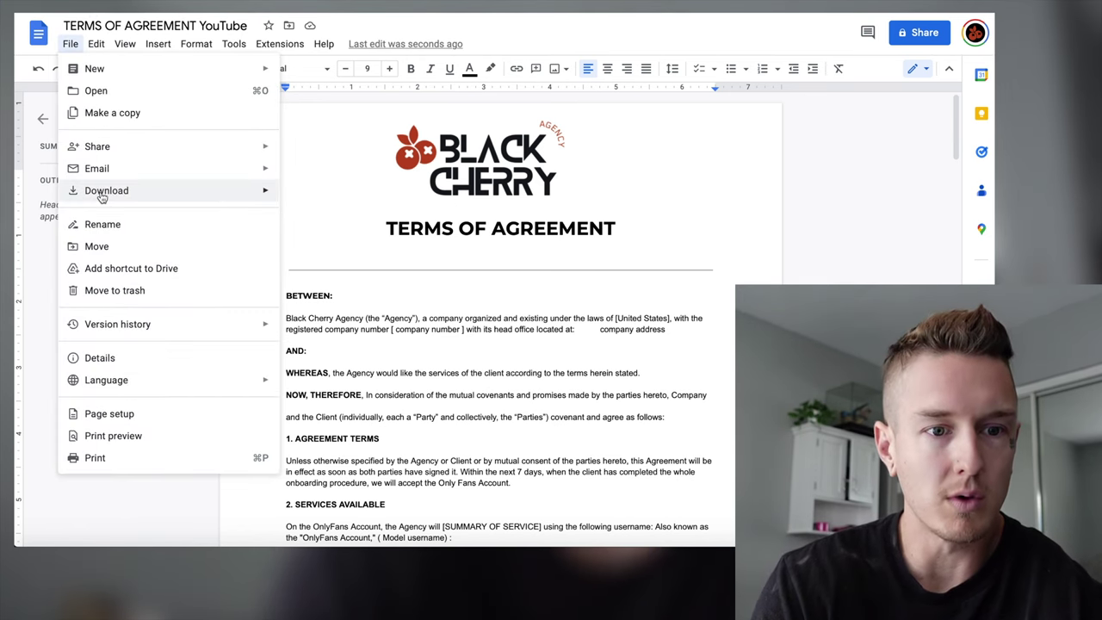
pyautogui.moveTo(71, 194)
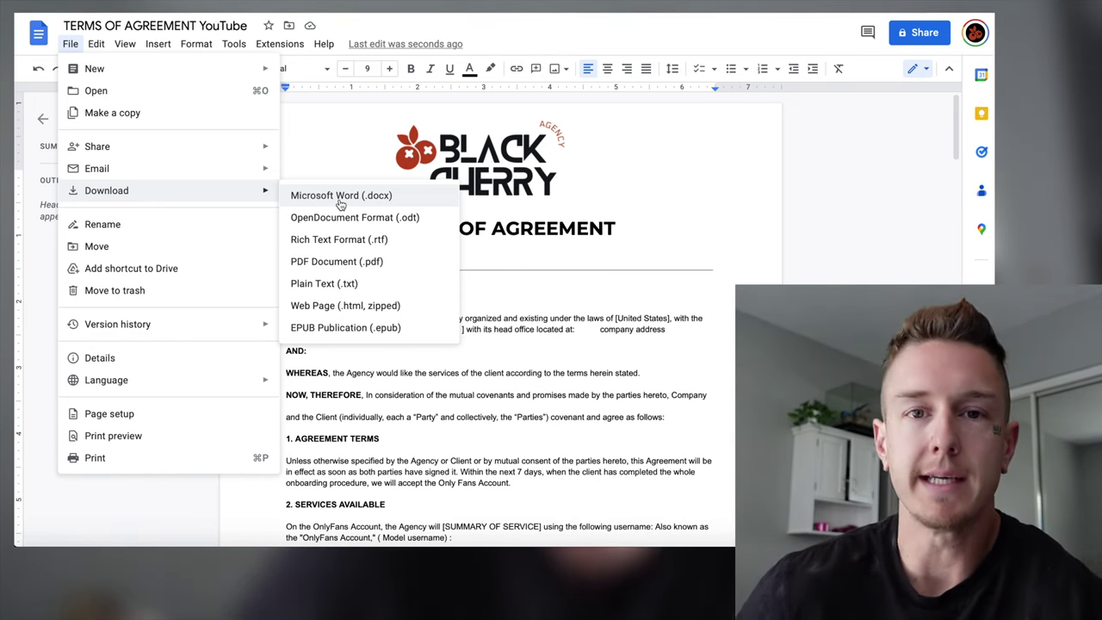
pyautogui.click(341, 196)
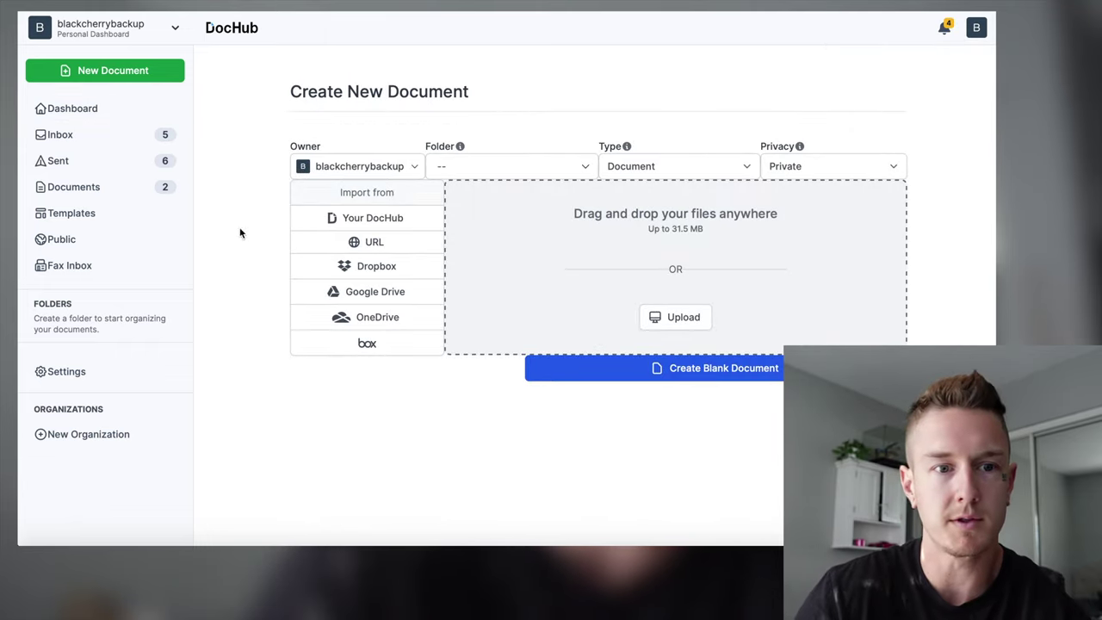
# Upload TERMS OF AGREEMENT YouTube -3.docx to DocHub by dropping it onto the upload area.
pyautogui.click(675, 316)
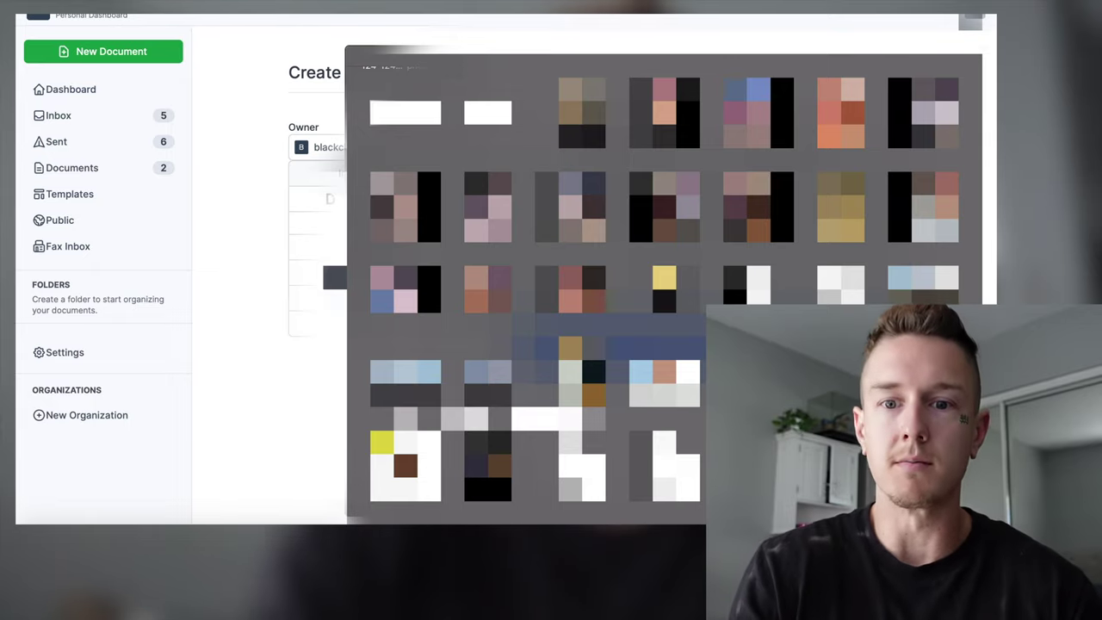
pyautogui.scroll(5, 730, 273)
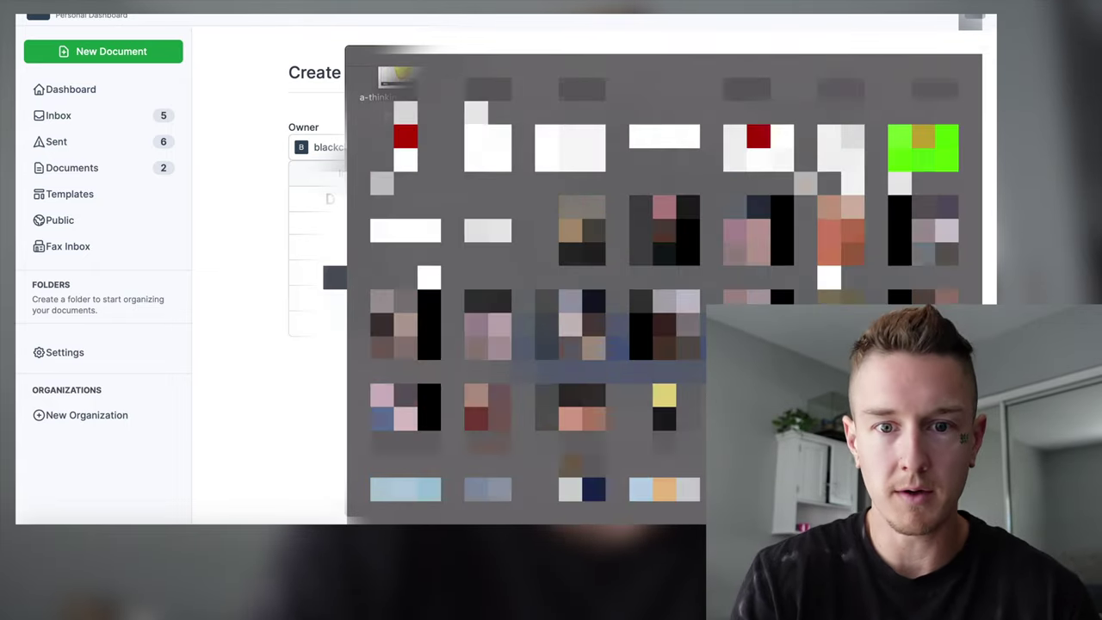
pyautogui.scroll(5, 663, 284)
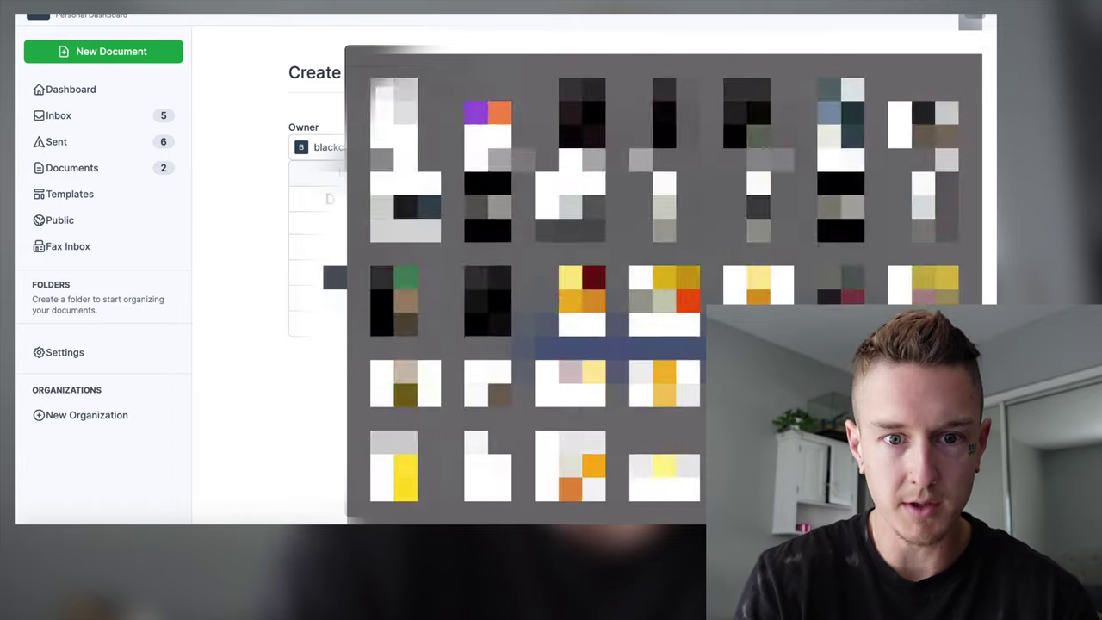
pyautogui.moveTo(394, 112); pyautogui.dragTo(547, 224)
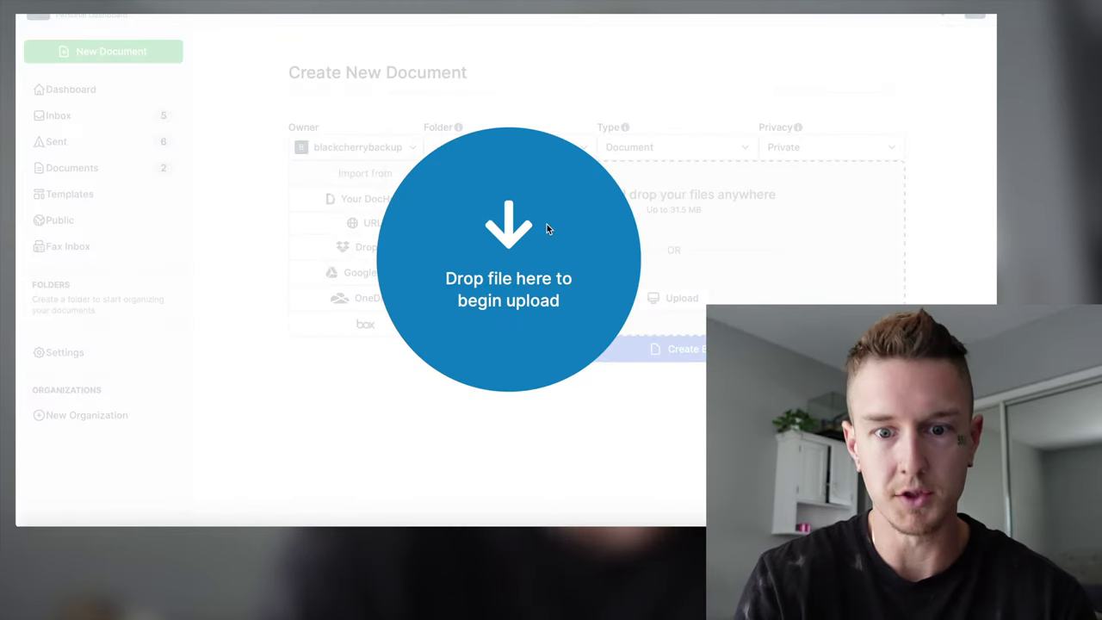
pyautogui.moveTo(440, 456); pyautogui.dragTo(439, 455)
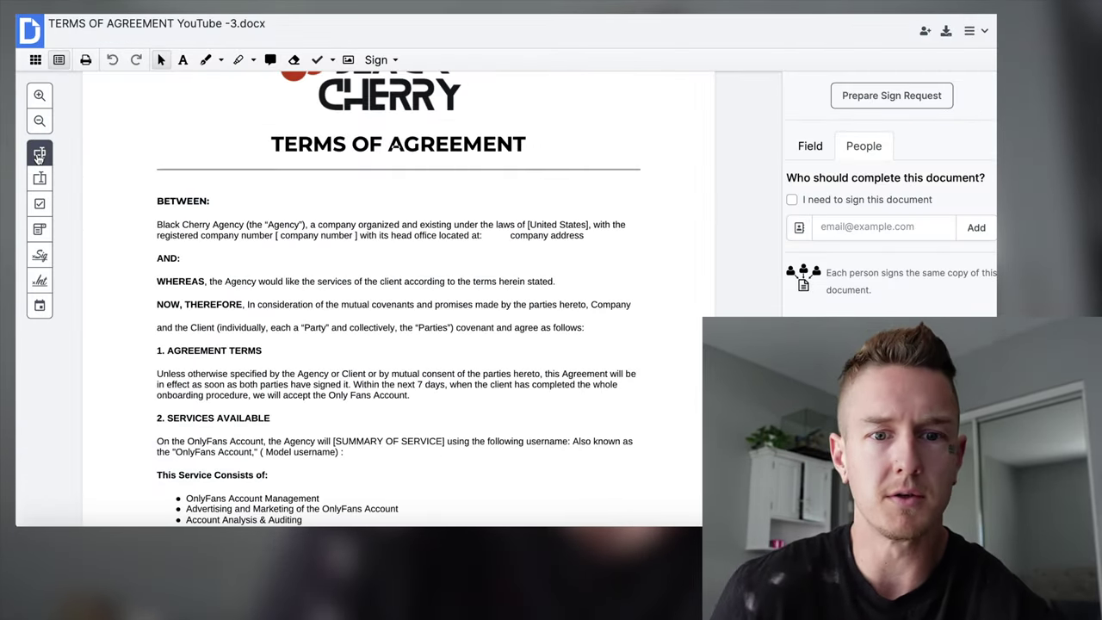
# Add a multi-line text field across the AND: line with placeholder 'Model Name'.
pyautogui.click(39, 153)
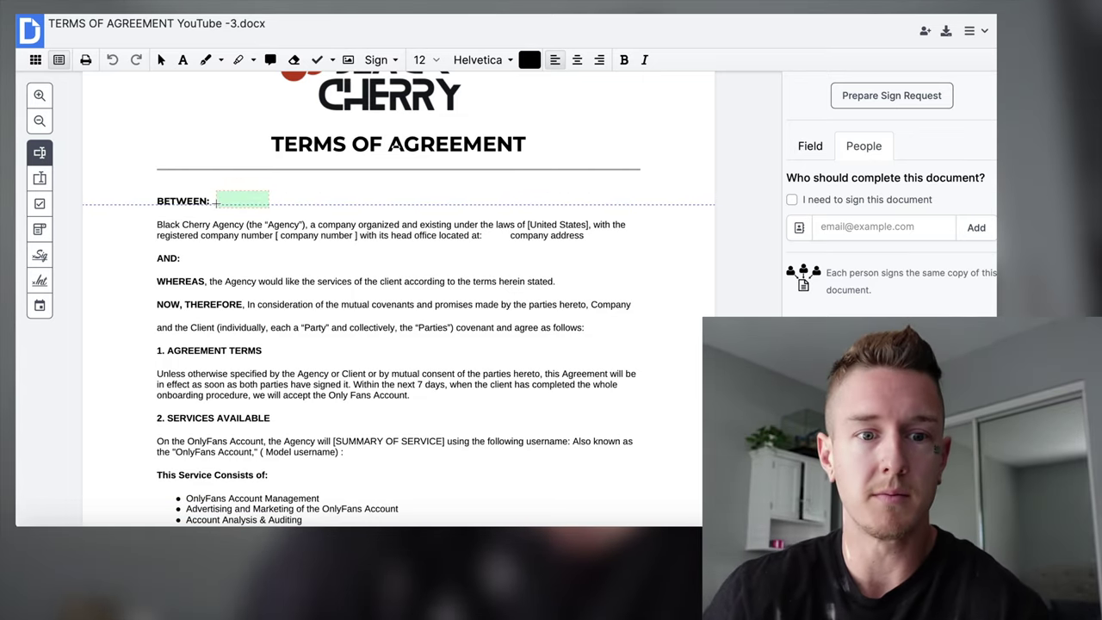
pyautogui.scroll(-1, 43, 155)
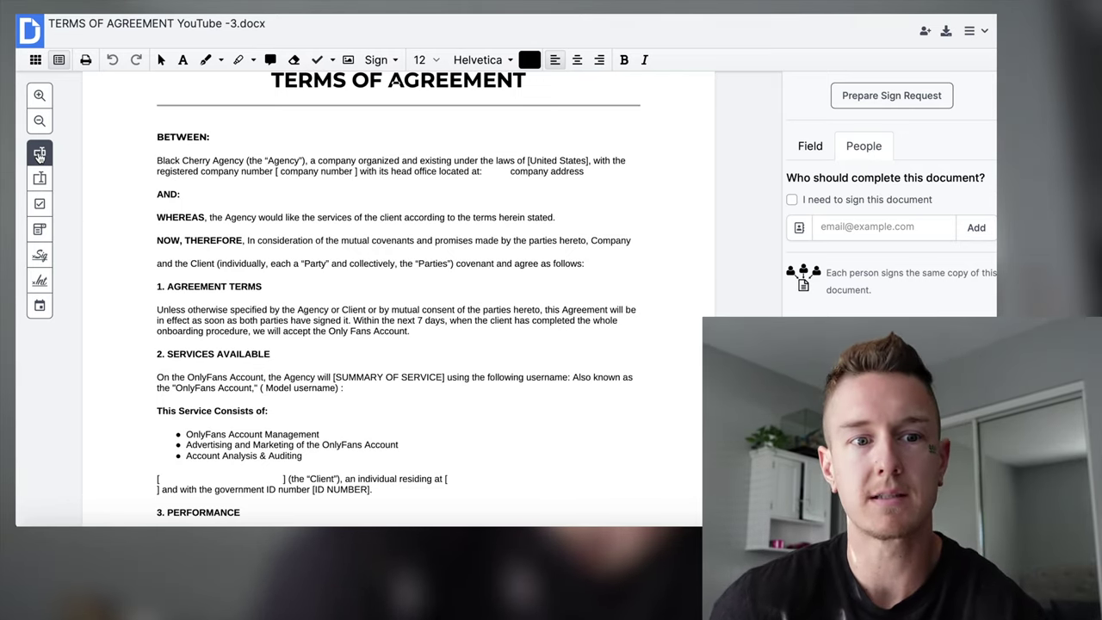
pyautogui.moveTo(182, 186)
pyautogui.mouseDown()
pyautogui.moveTo(561, 201)
pyautogui.moveTo(543, 200)
pyautogui.mouseUp()
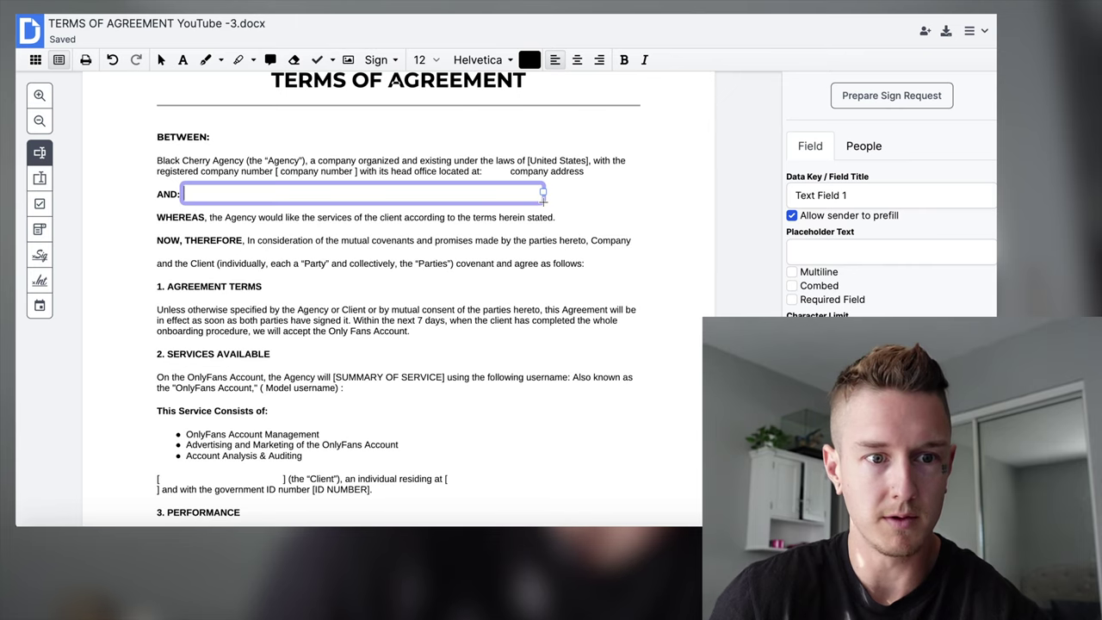
pyautogui.click(40, 156)
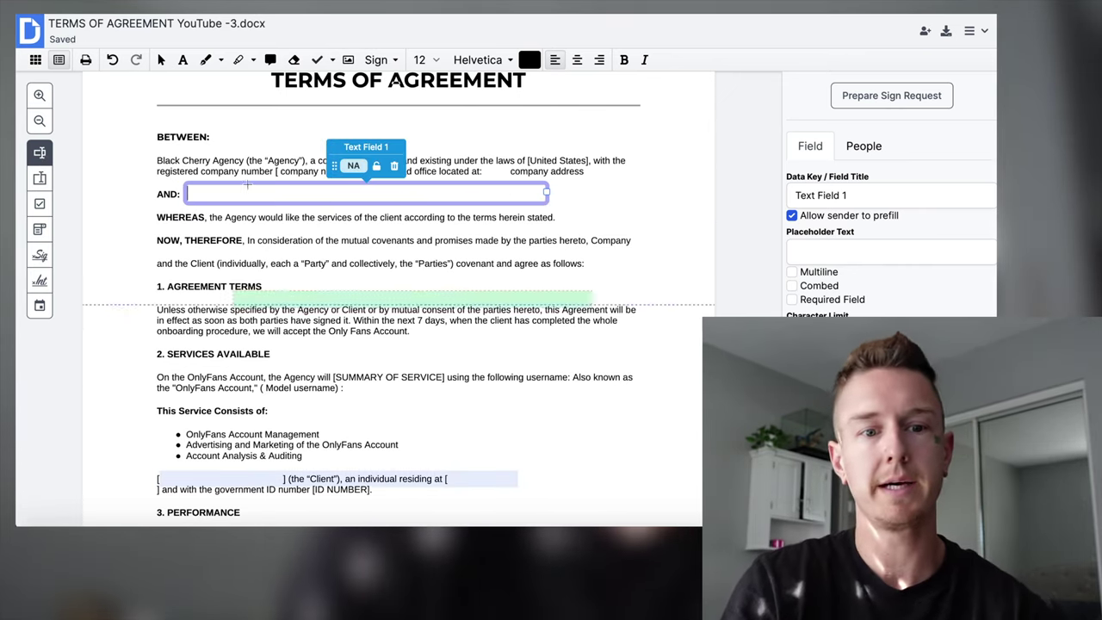
pyautogui.click(791, 271)
pyautogui.click(861, 250)
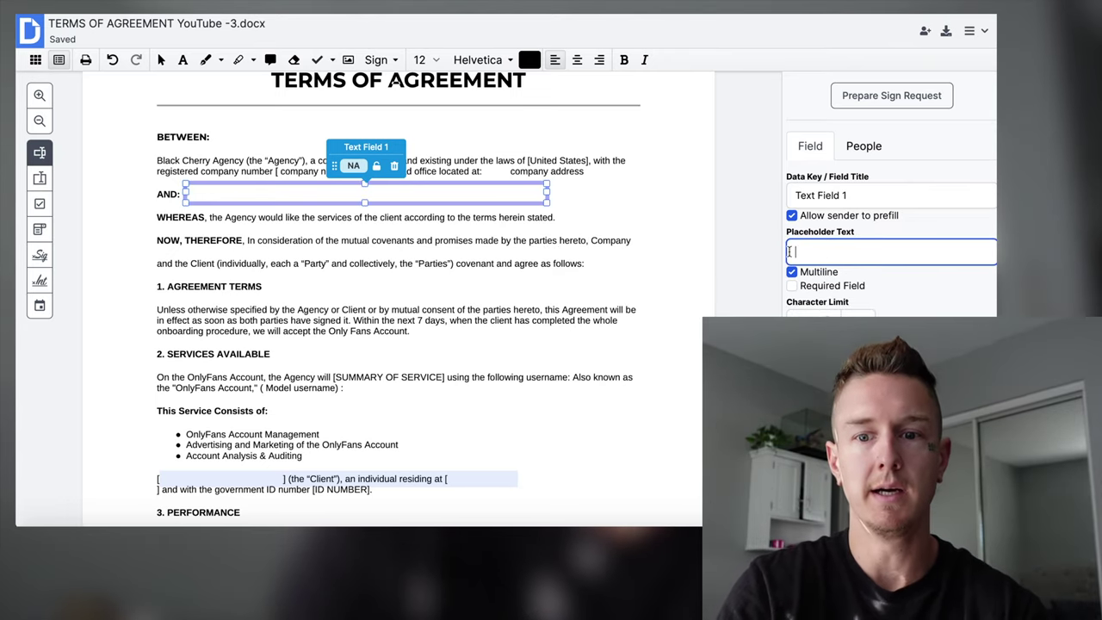
pyautogui.write('Model Name')
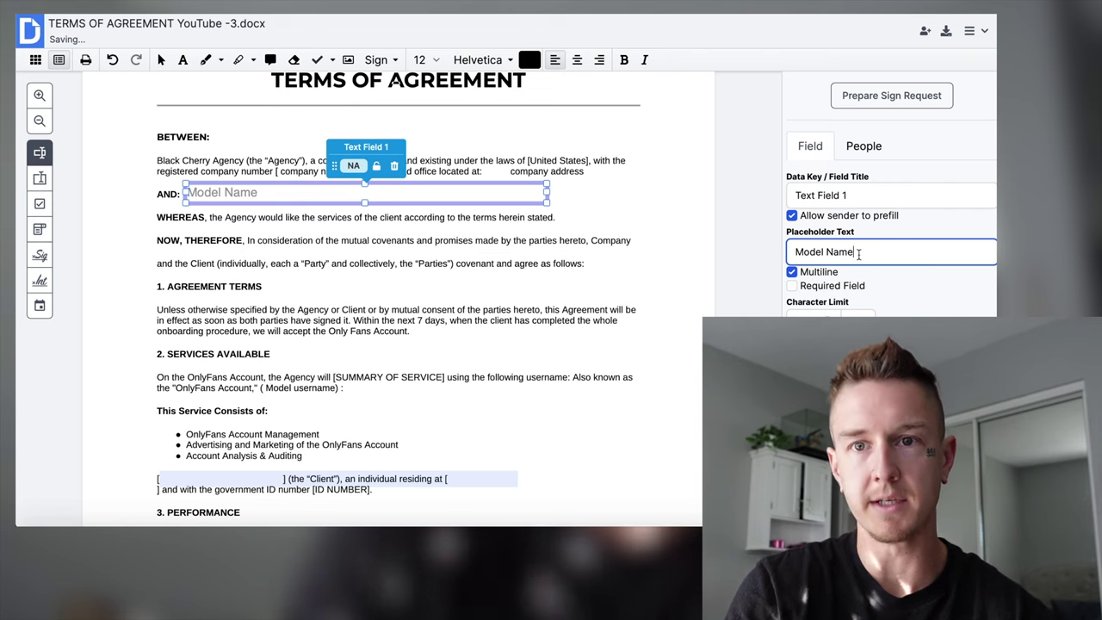
# Place text fields at the client-name blank ('Model name') and after 'residing at' ('Model Address').
pyautogui.scroll(-2, 322, 244)
pyautogui.scroll(-2, 322, 244)
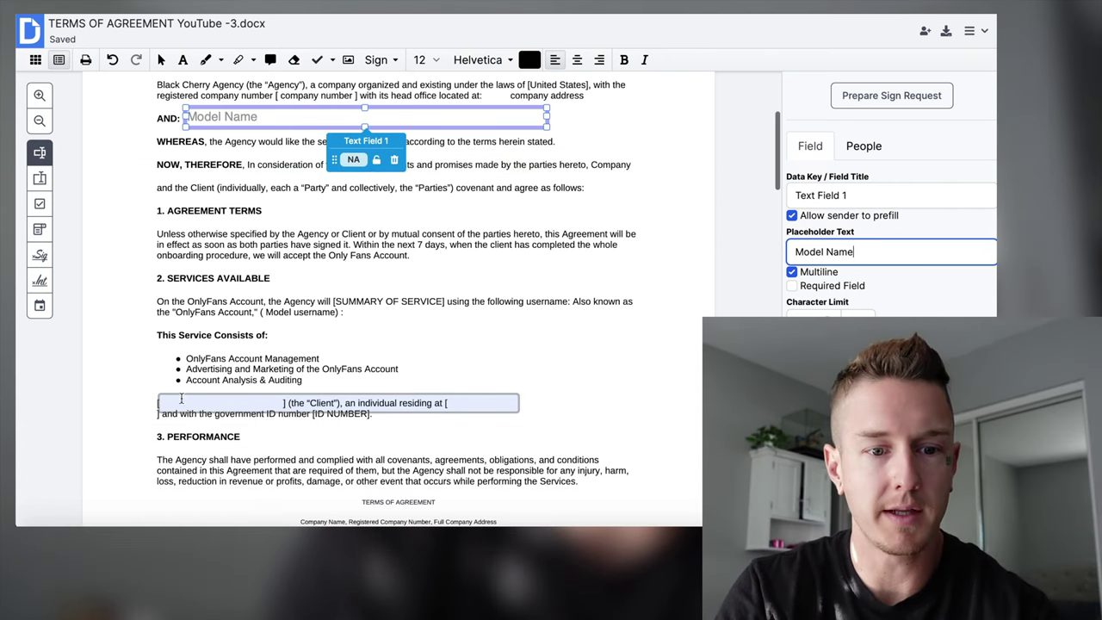
pyautogui.click(336, 404)
pyautogui.click(859, 250)
pyautogui.write('M')
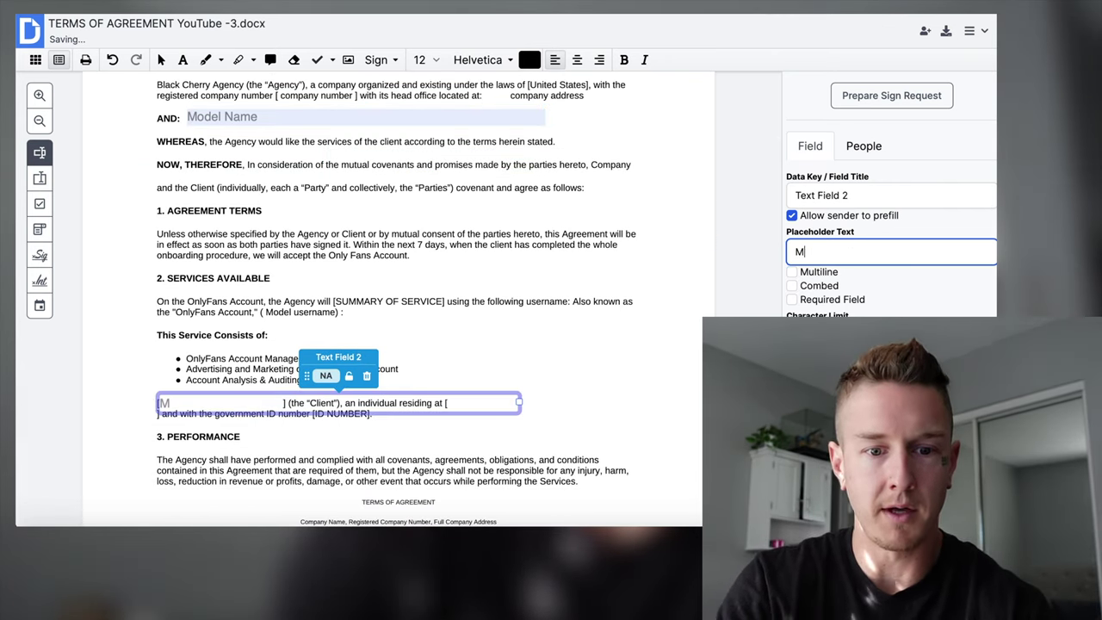
pyautogui.write('odel name')
pyautogui.click(578, 393)
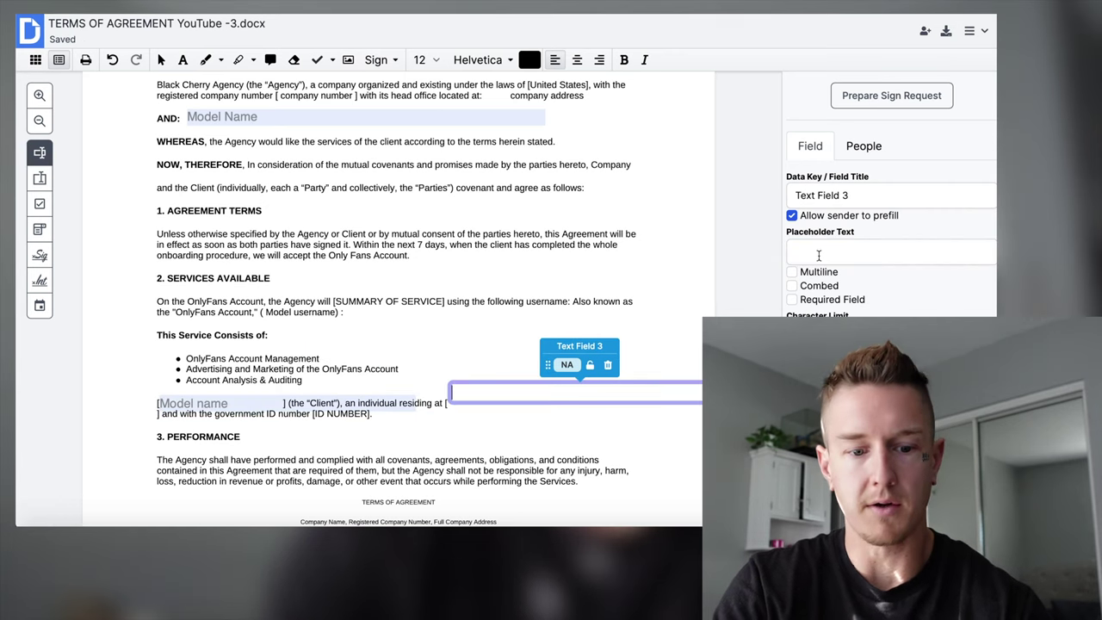
pyautogui.click(891, 251)
pyautogui.write('Model Address')
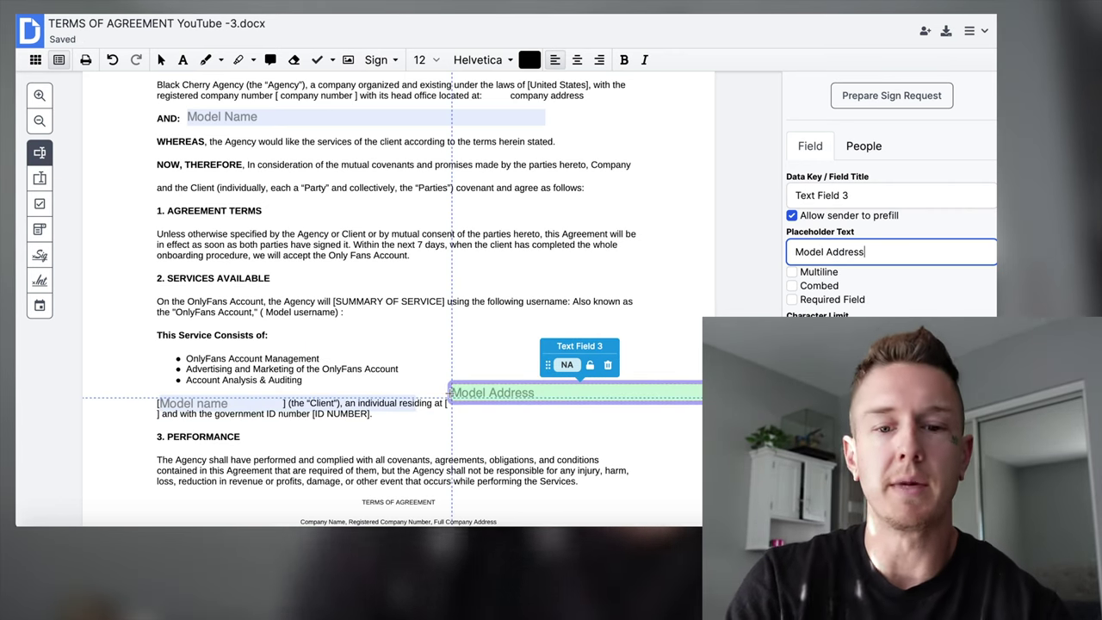
# Resize the address field and add a 'manager name' text field at Representative of Agency Name.
pyautogui.moveTo(448, 394); pyautogui.dragTo(399, 392)
pyautogui.scroll(-1, 399, 392)
pyautogui.scroll(-5, 398, 392)
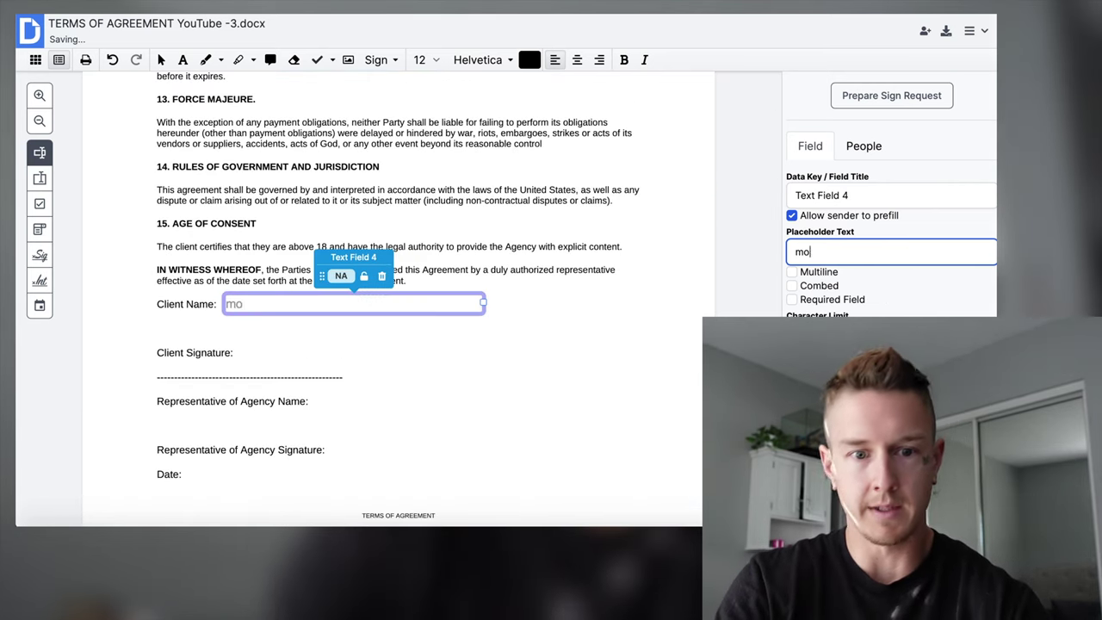
pyautogui.write('del')
pyautogui.write(' name')
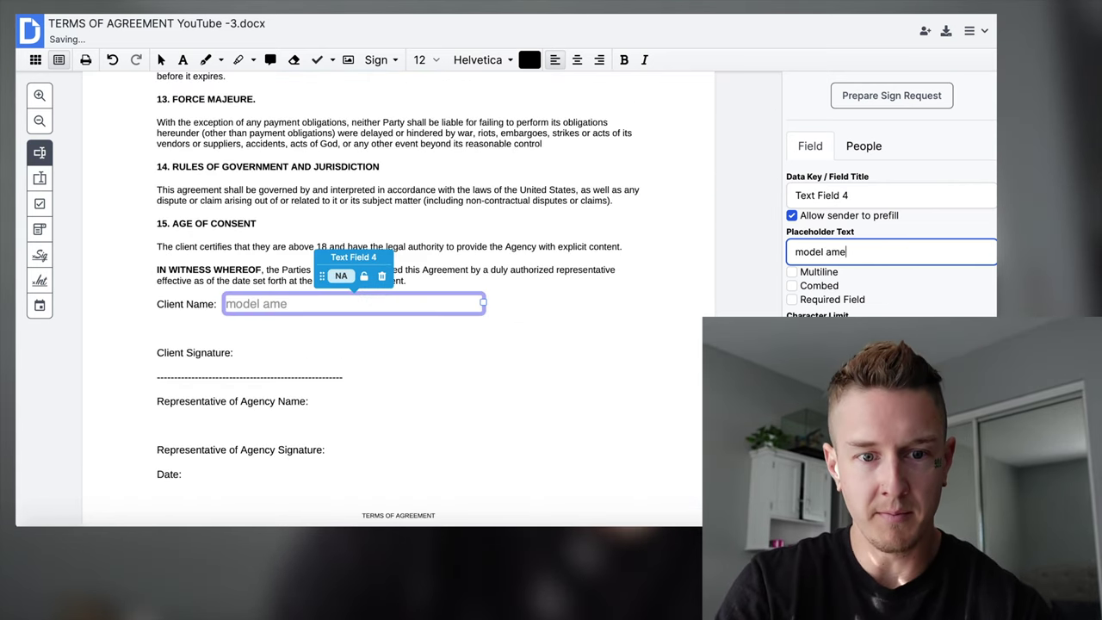
pyautogui.click(320, 400)
pyautogui.click(833, 252)
pyautogui.write('manager name')
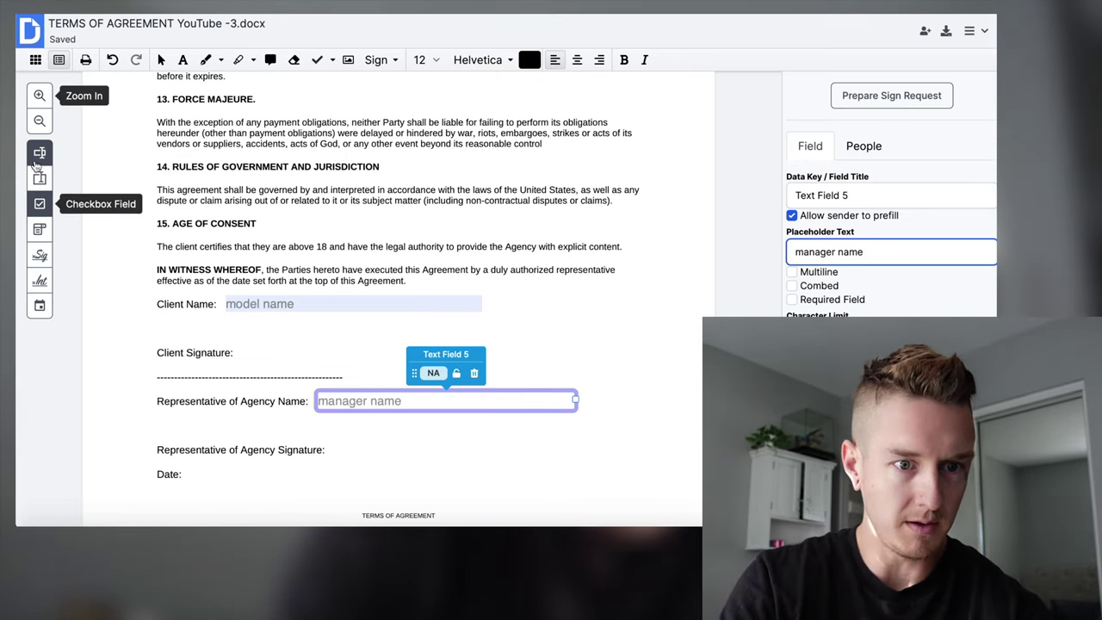
# Place Sign Here fields at Client Signature and Representative of Agency Signature.
pyautogui.click(39, 256)
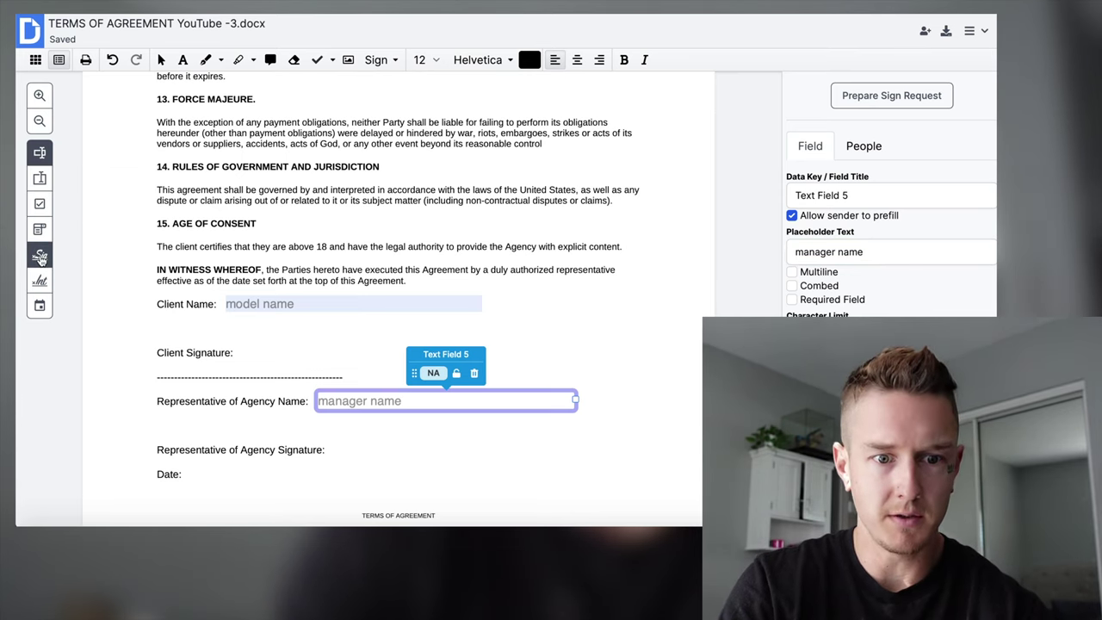
pyautogui.click(245, 360)
pyautogui.scroll(-1, 293, 379)
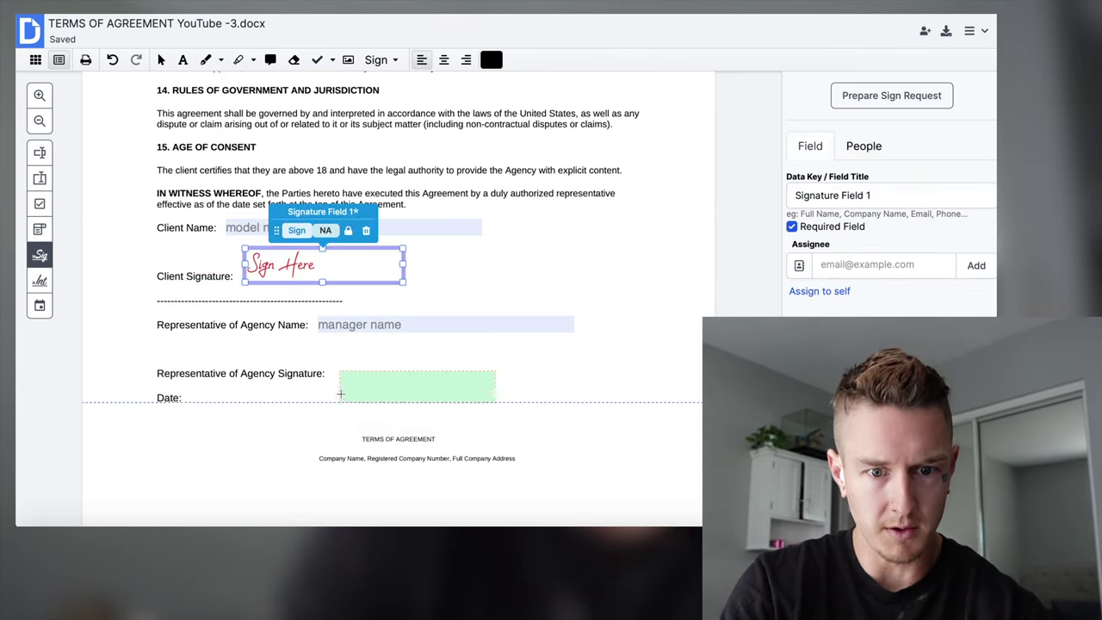
pyautogui.press('Escape')
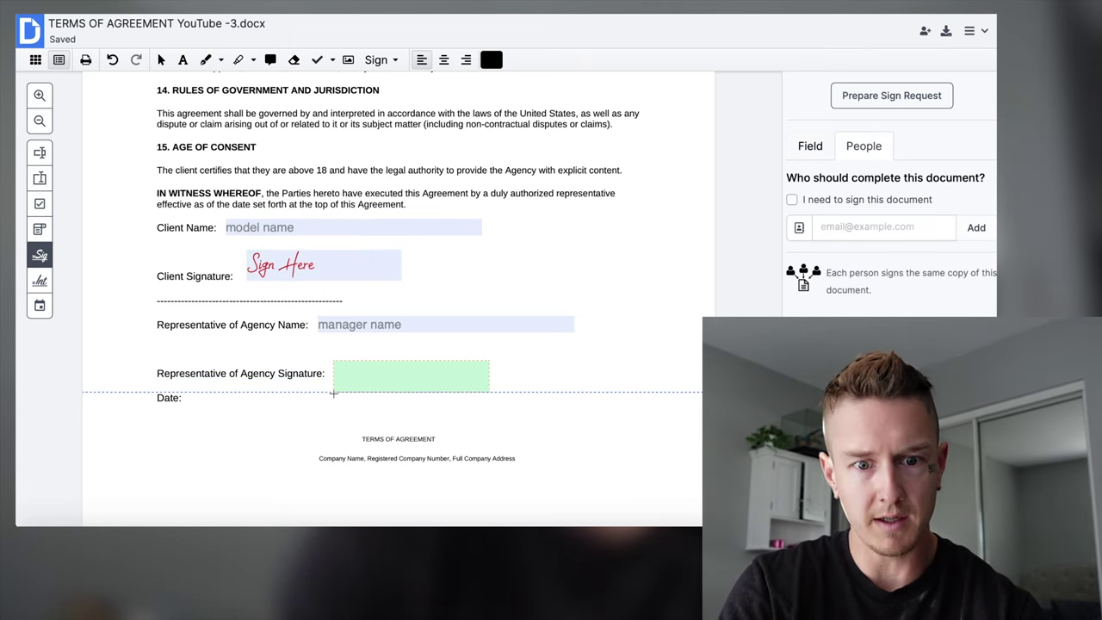
pyautogui.click(333, 393)
# Add a text field next to Date with placeholder 'date'.
pyautogui.click(39, 153)
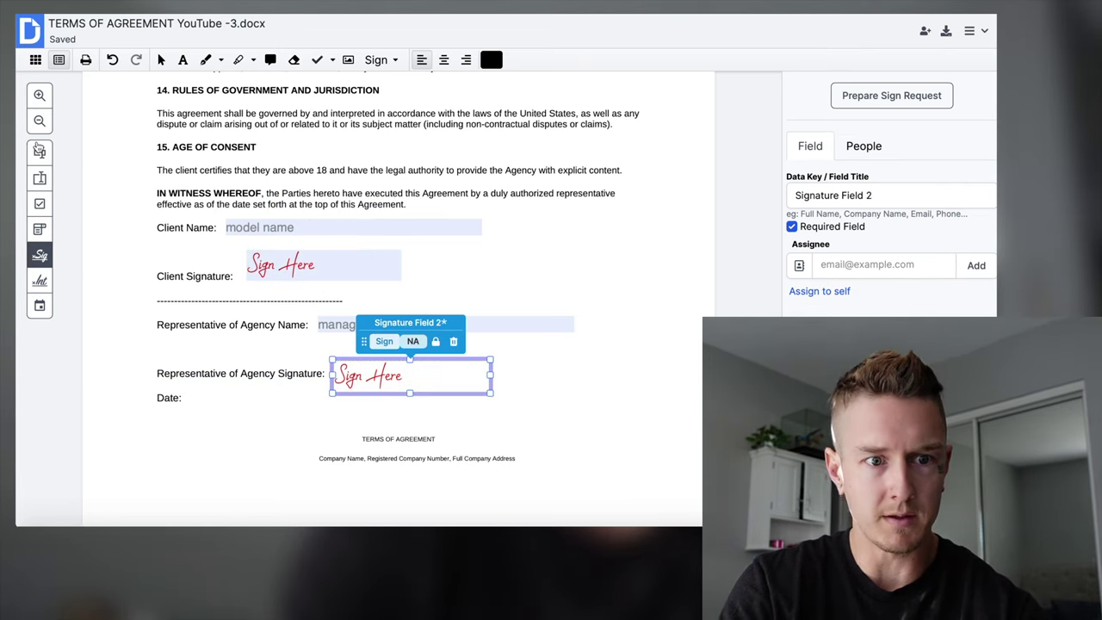
pyautogui.click(186, 401)
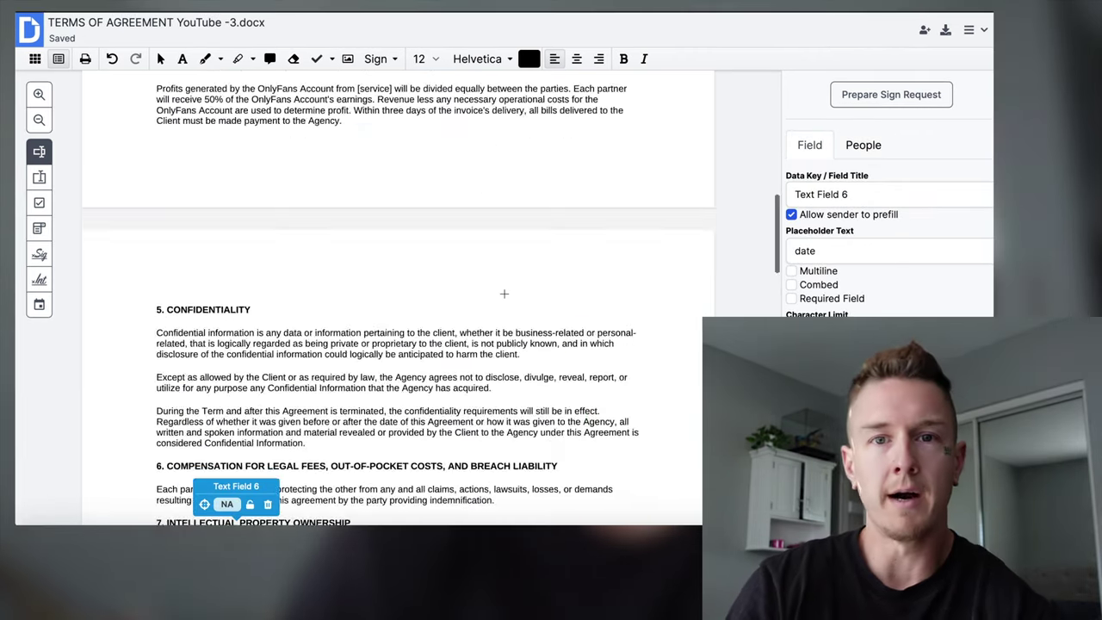
pyautogui.scroll(15, 503, 294)
pyautogui.scroll(-3, 504, 294)
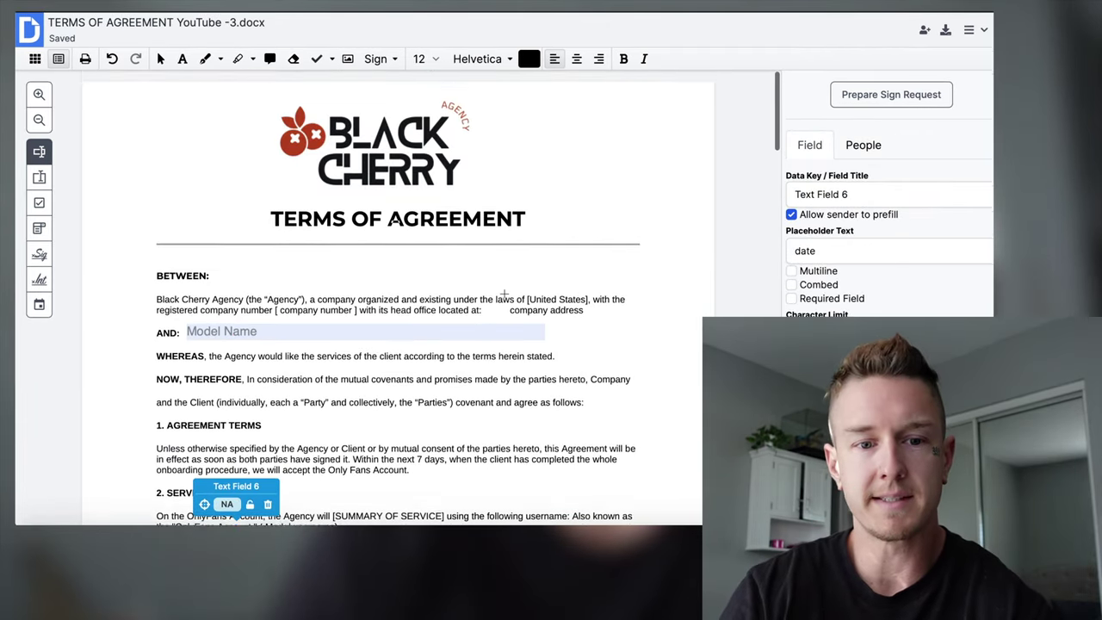
pyautogui.scroll(-8, 503, 293)
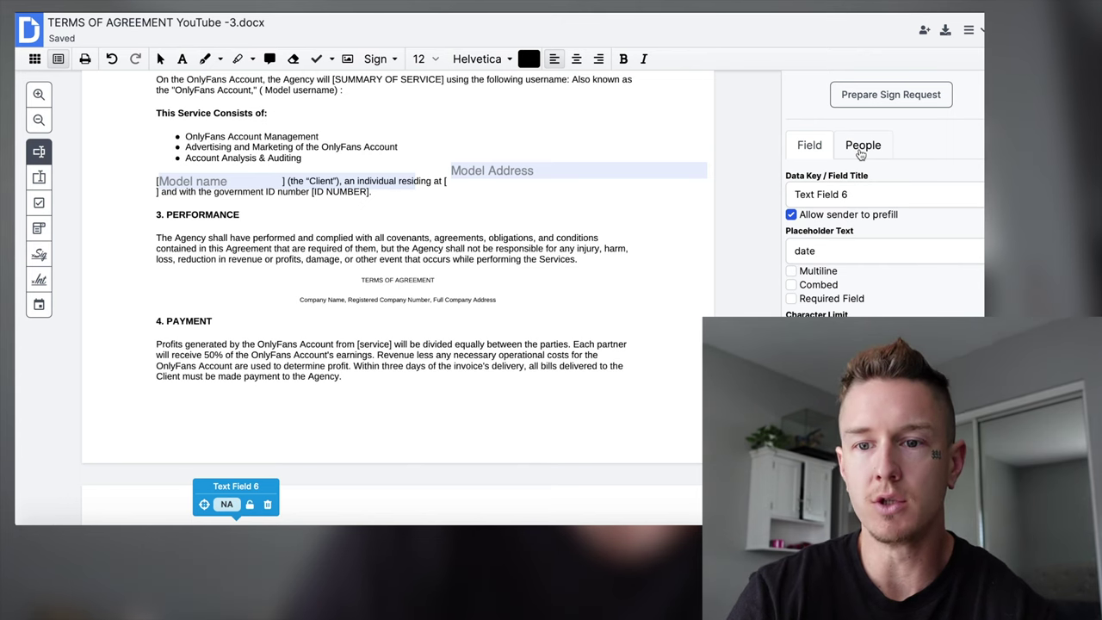
# Add the manager's e-mail address as a signer in the People tab.
pyautogui.click(861, 148)
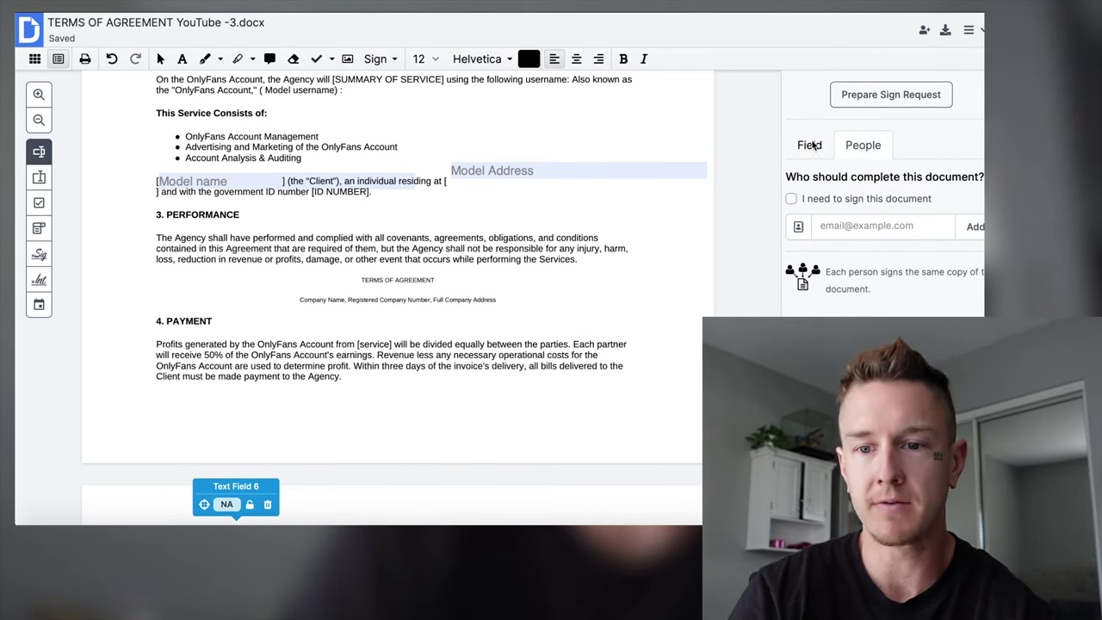
pyautogui.click(850, 226)
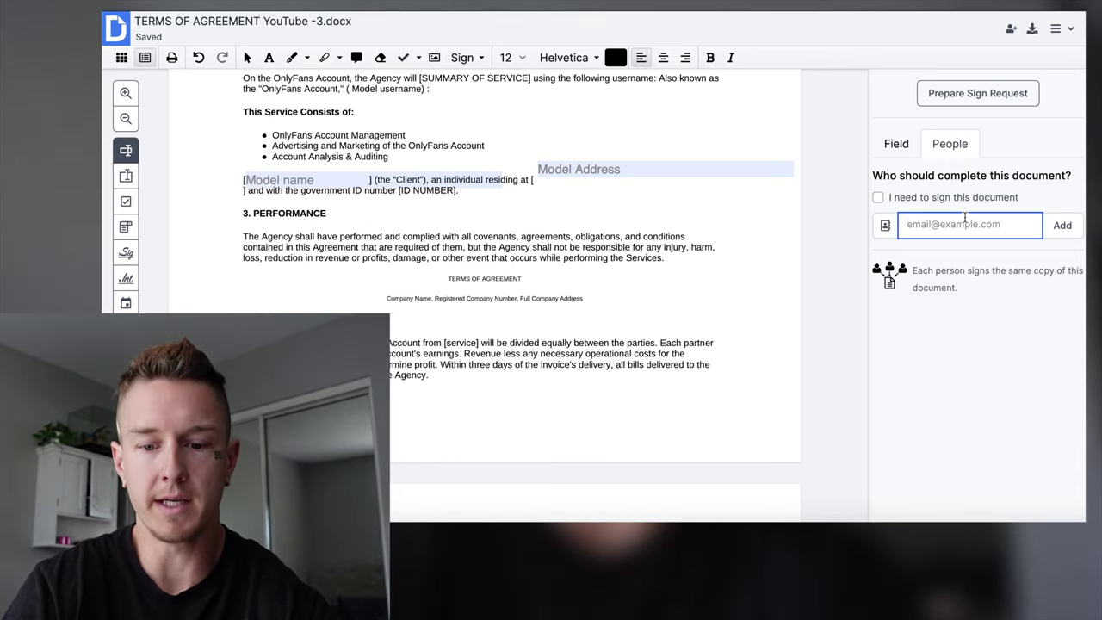
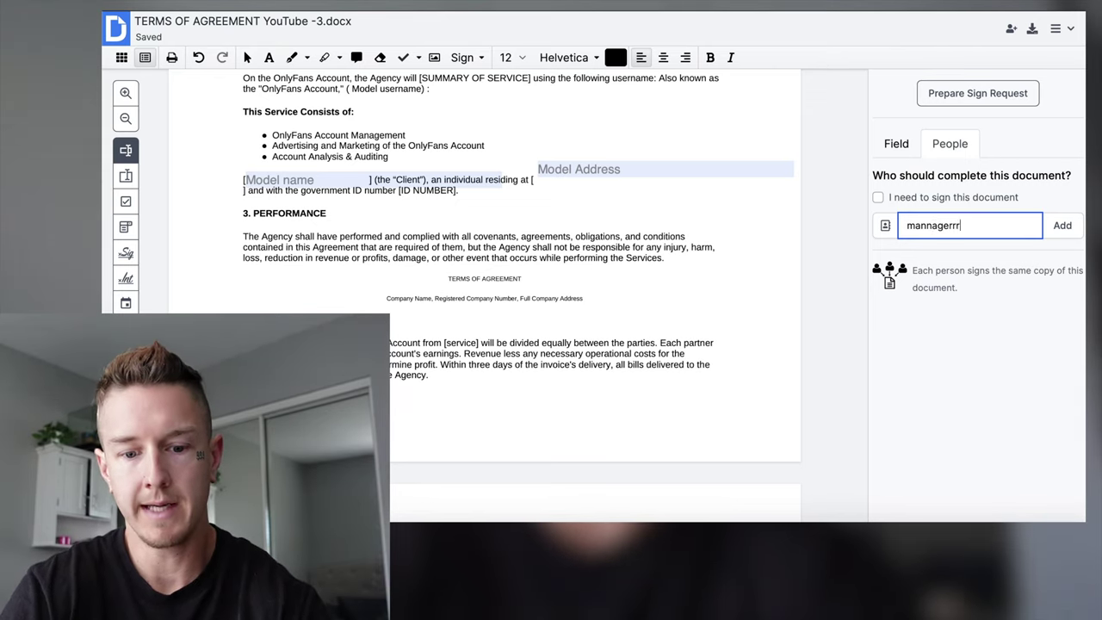
pyautogui.click(904, 225)
pyautogui.write('OF')
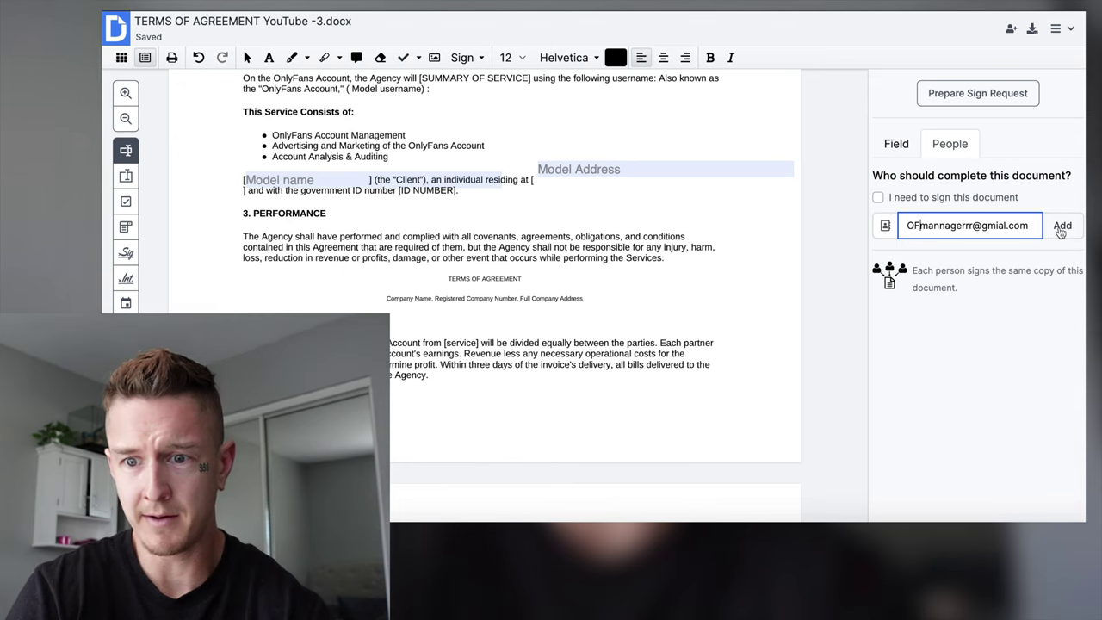
pyautogui.click(938, 226)
pyautogui.click(954, 242)
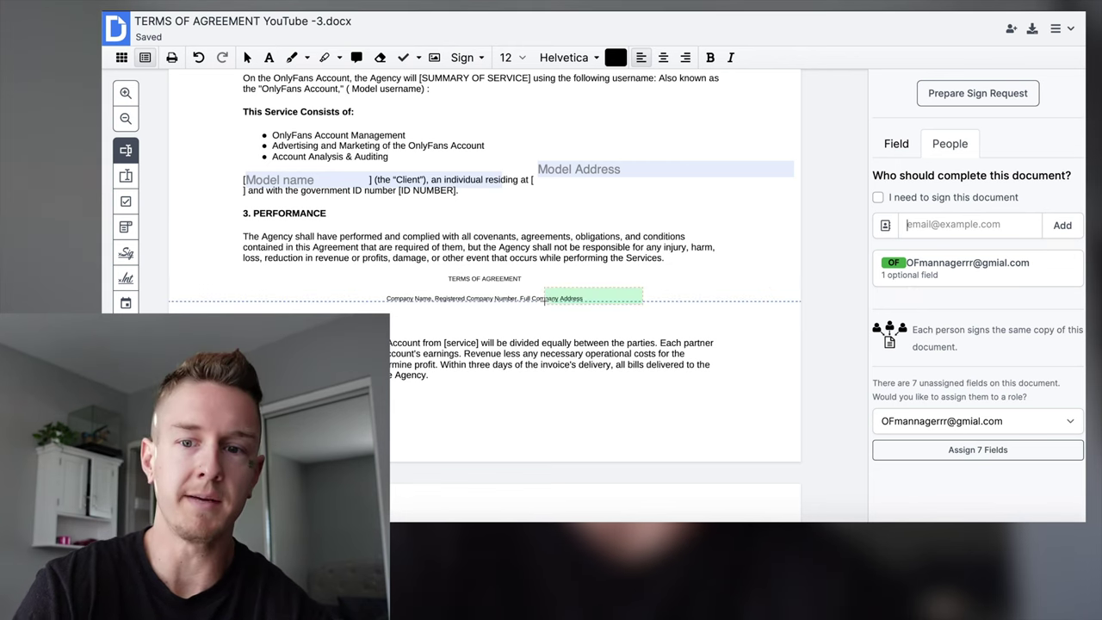
# Assign the Date field and the agency representative signature field to the manager.
pyautogui.scroll(-10, 544, 300)
pyautogui.scroll(-15, 544, 301)
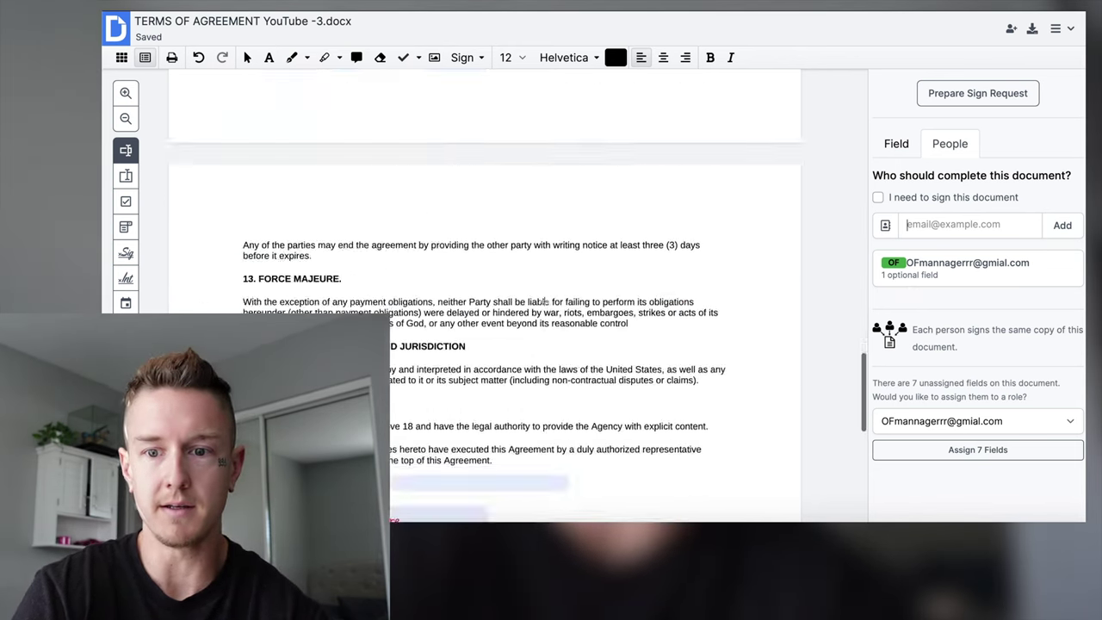
pyautogui.scroll(3, 316, 269)
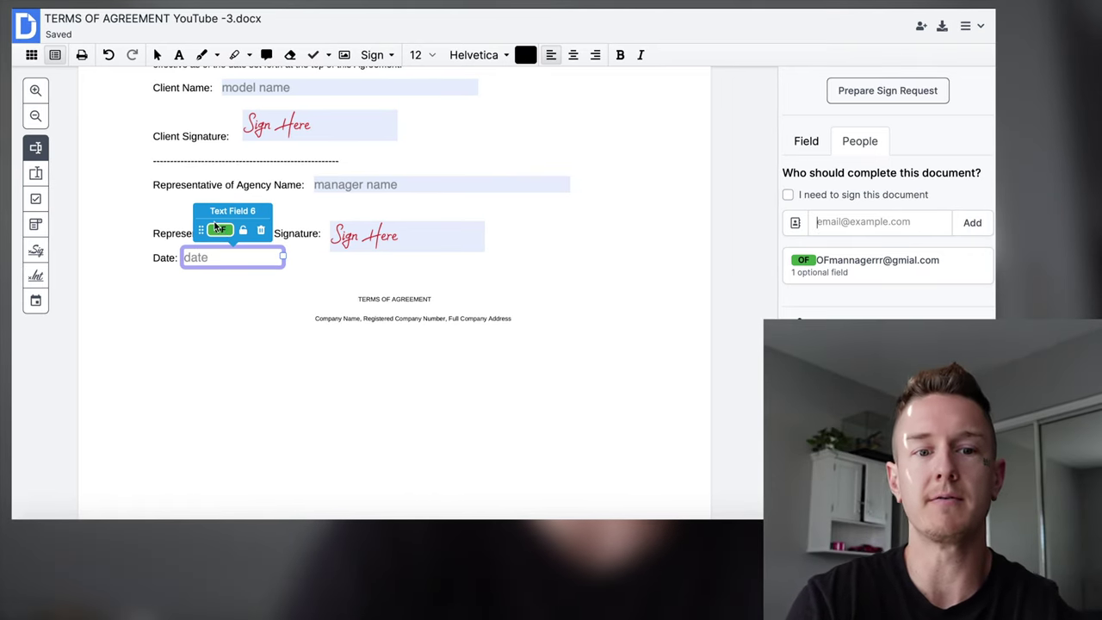
pyautogui.click(221, 233)
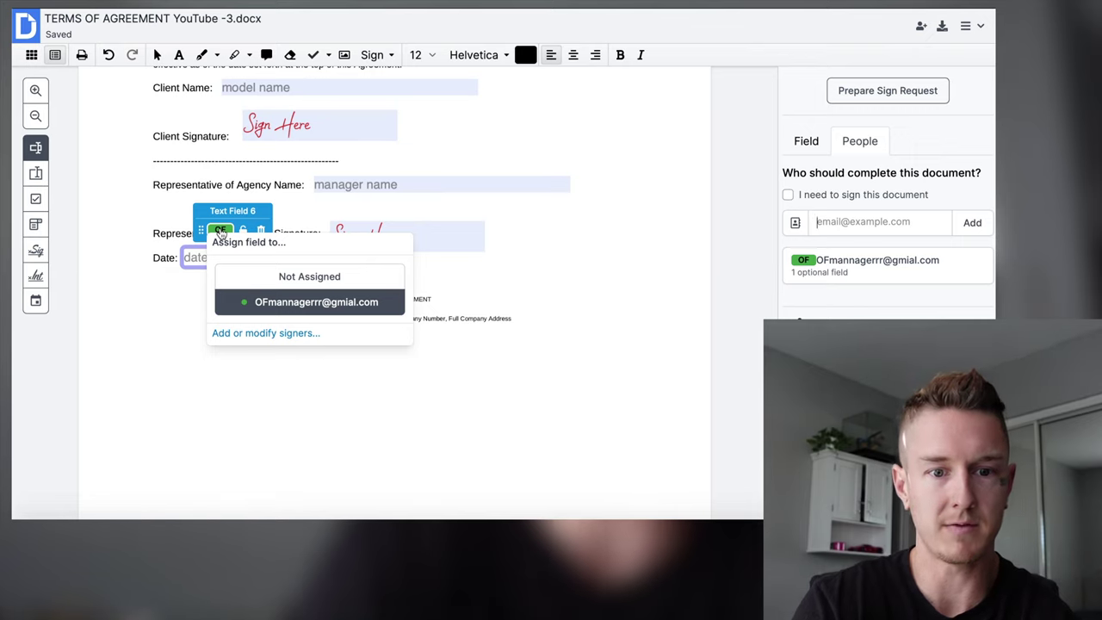
pyautogui.click(269, 303)
pyautogui.click(408, 234)
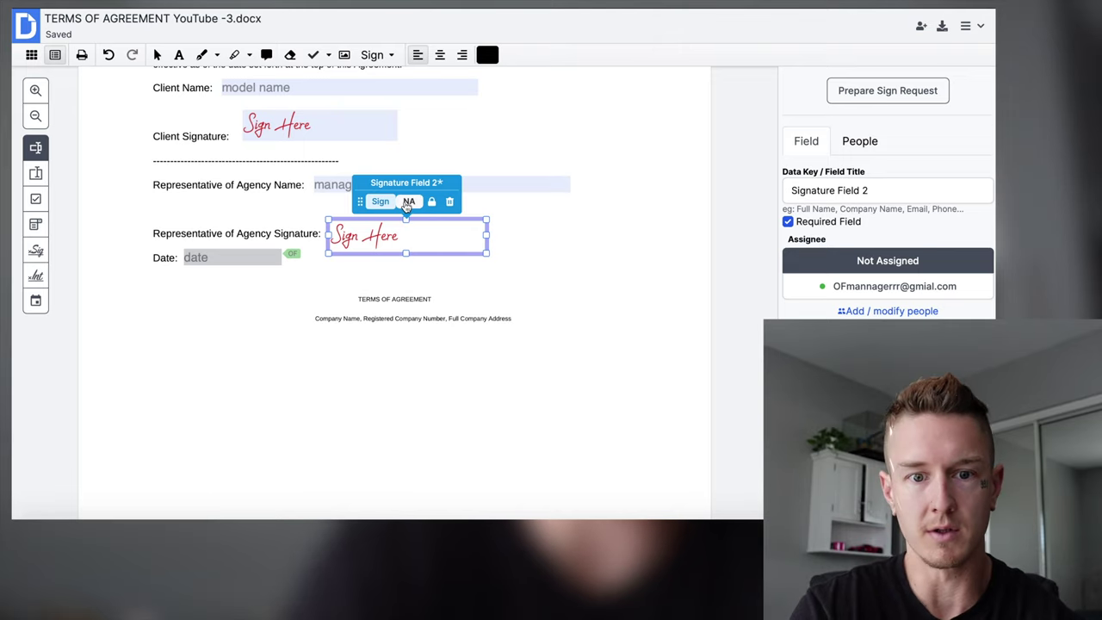
pyautogui.click(409, 202)
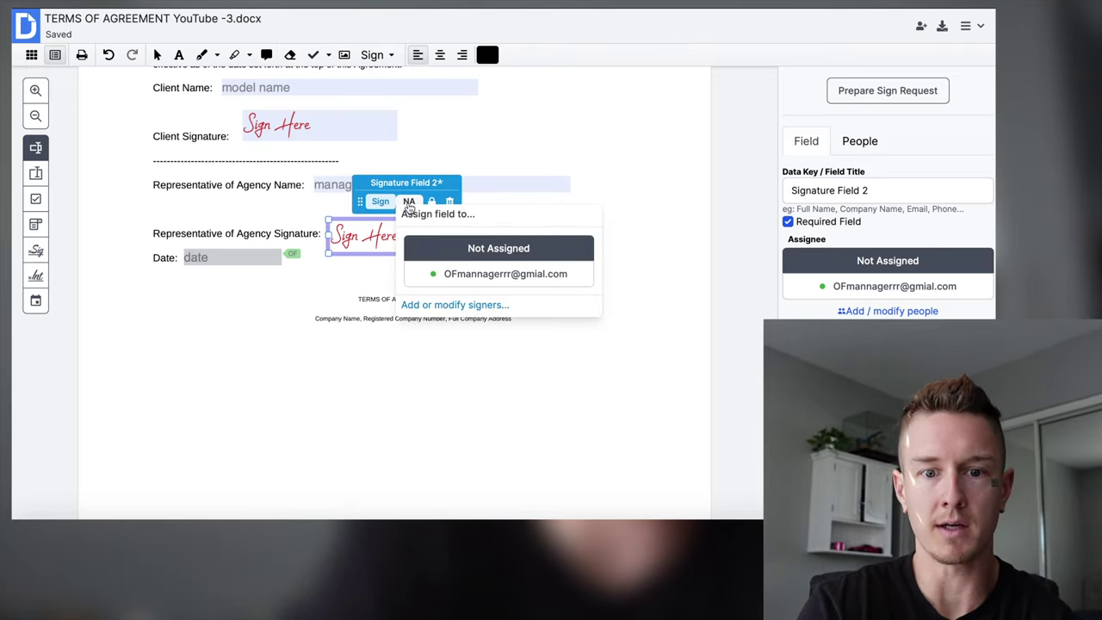
pyautogui.click(455, 274)
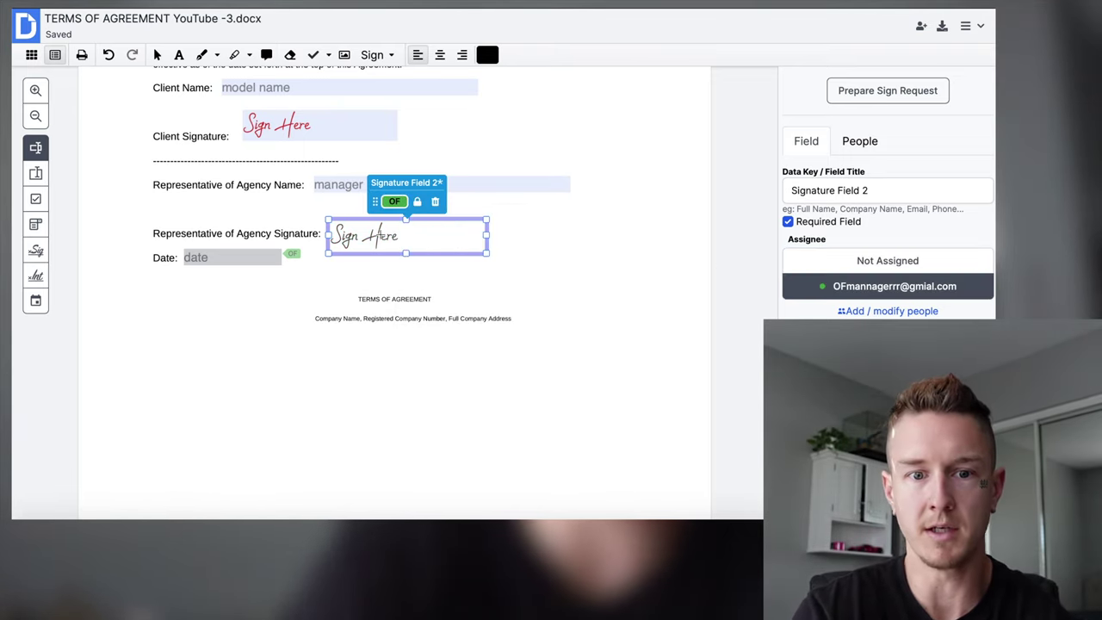
# Assign the 'manager name' text field to the manager signer.
pyautogui.scroll(1, 348, 213)
pyautogui.click(349, 213)
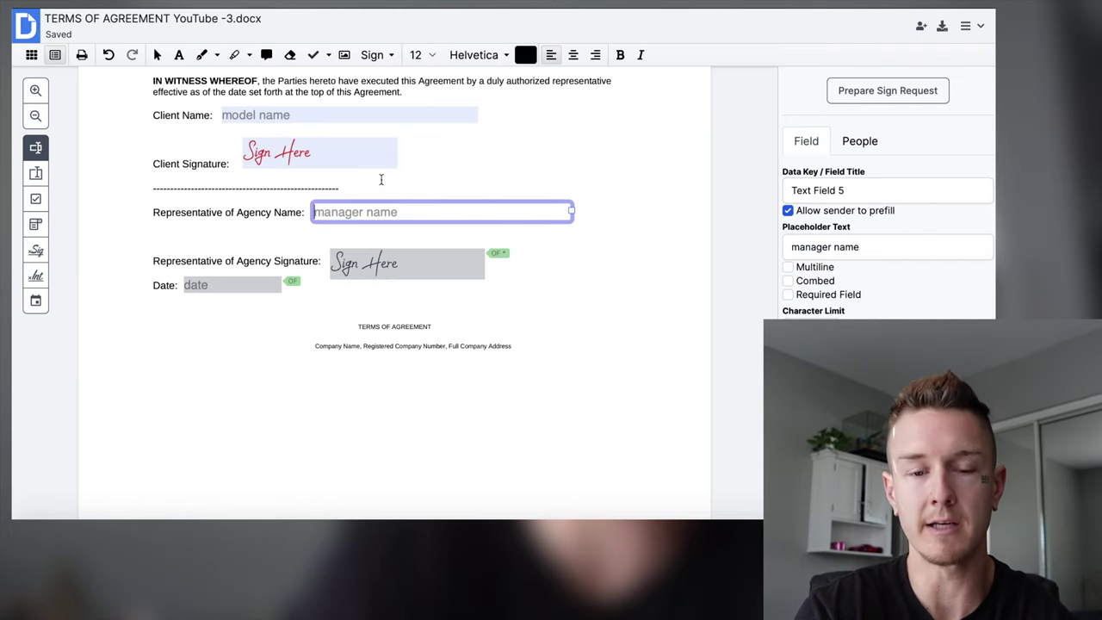
pyautogui.click(429, 186)
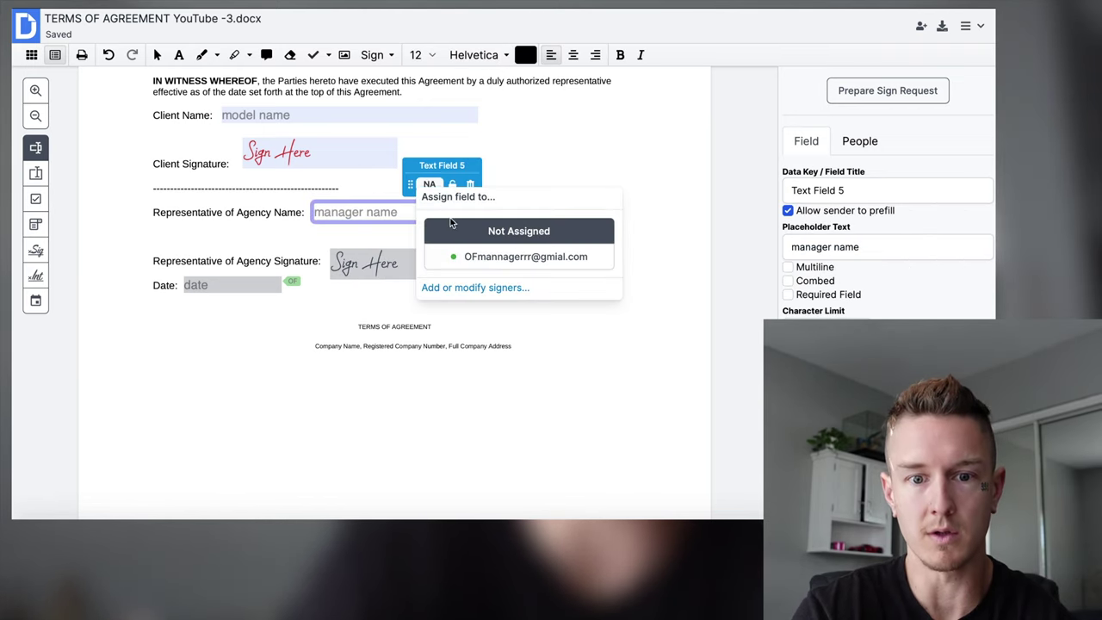
pyautogui.click(472, 258)
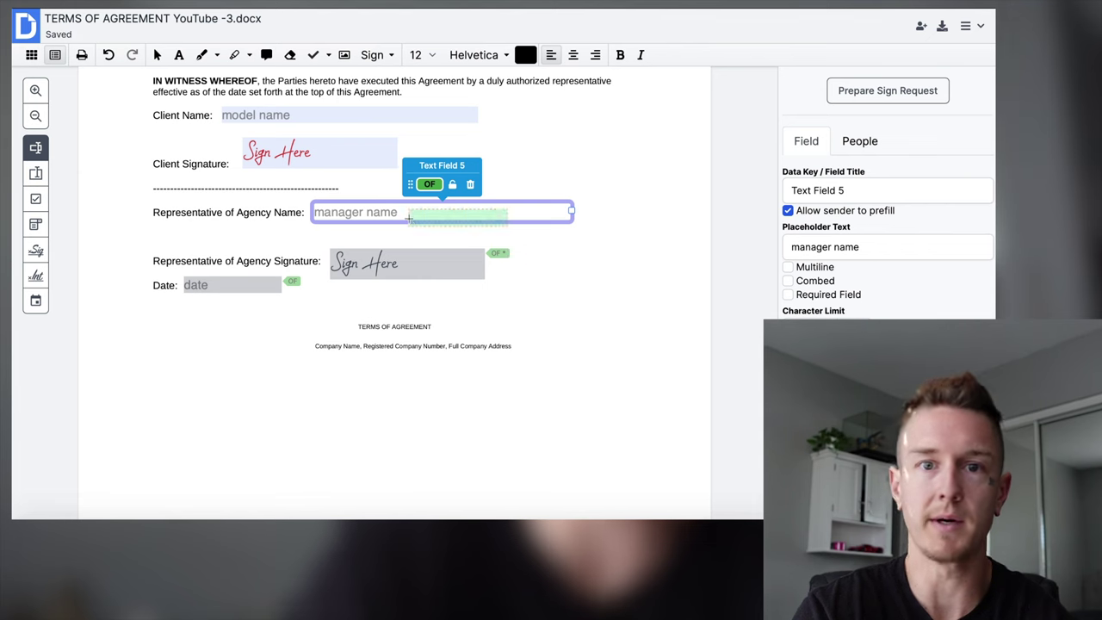
pyautogui.scroll(1, 449, 238)
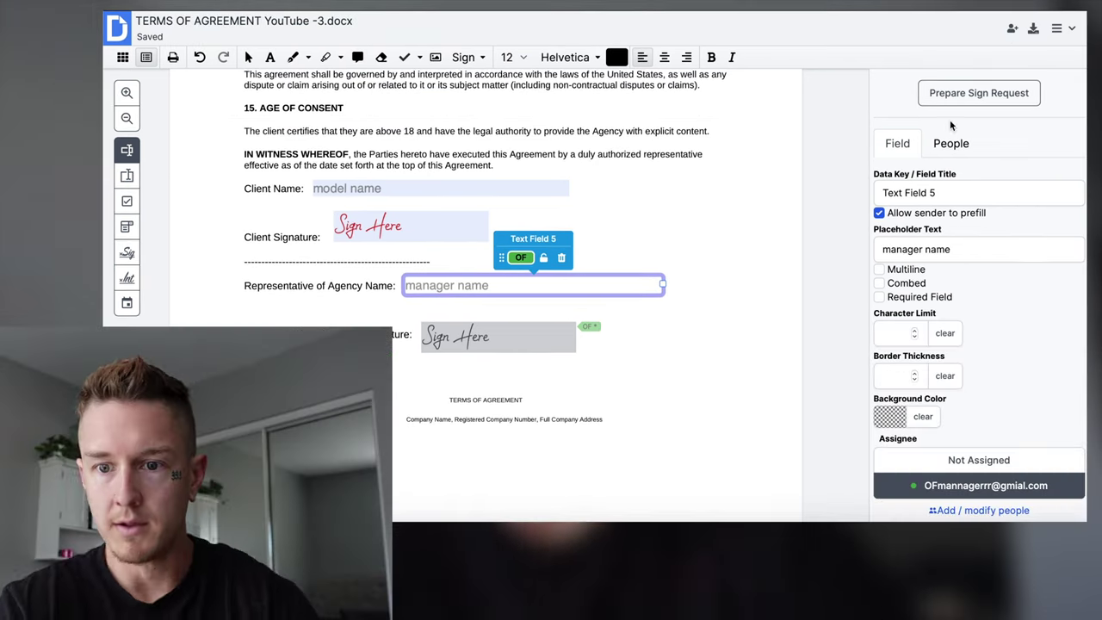
pyautogui.scroll(-2, 857, 116)
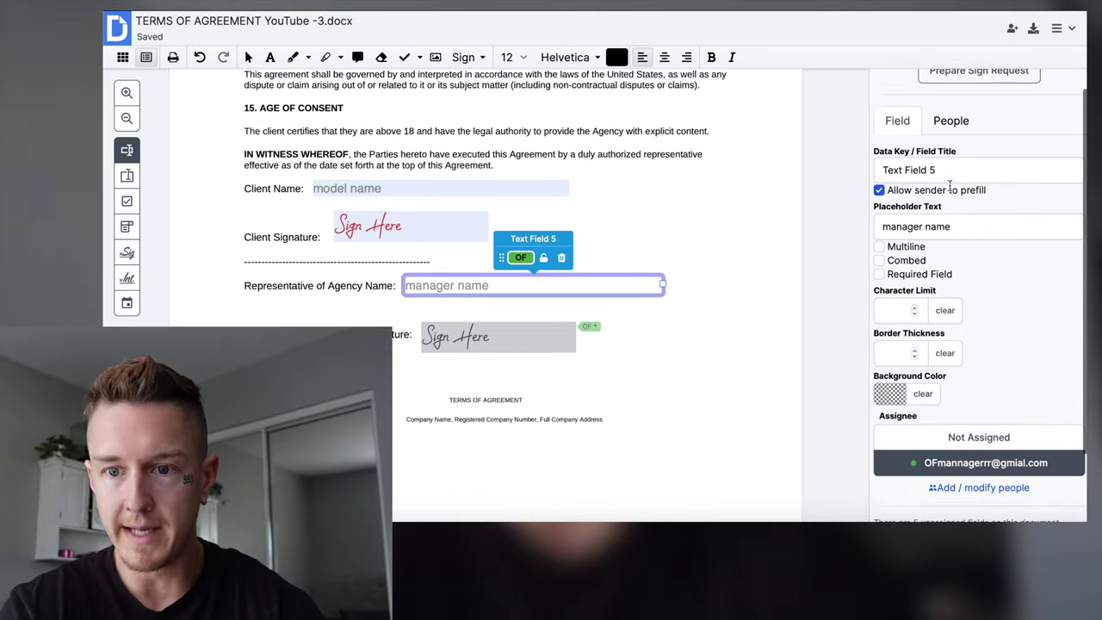
# Add the model's e-mail address as a second signer.
pyautogui.click(951, 102)
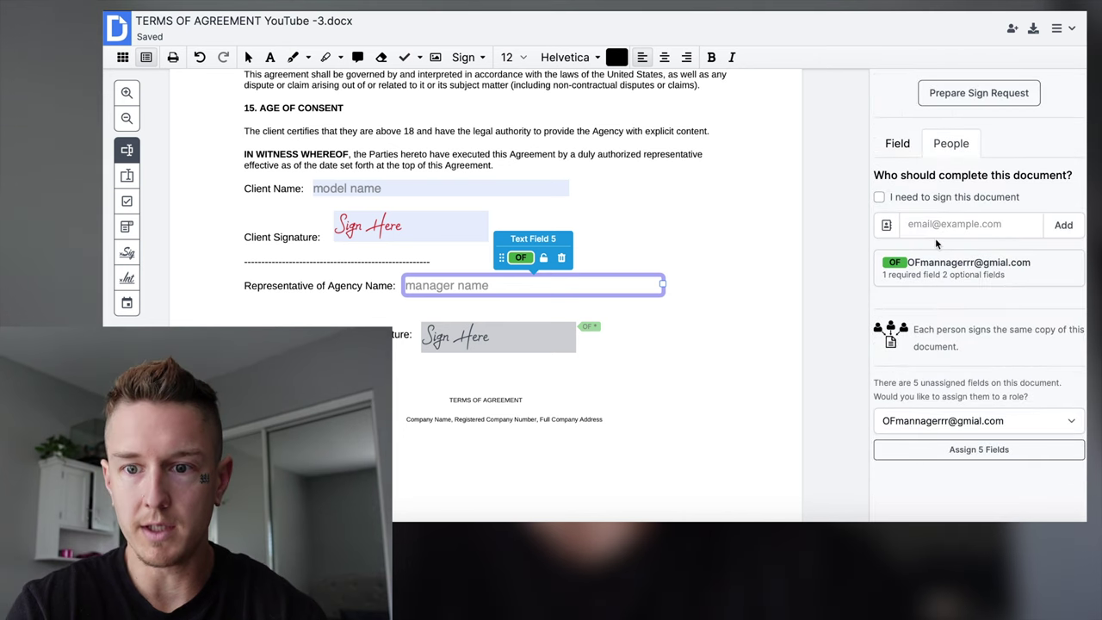
pyautogui.click(938, 224)
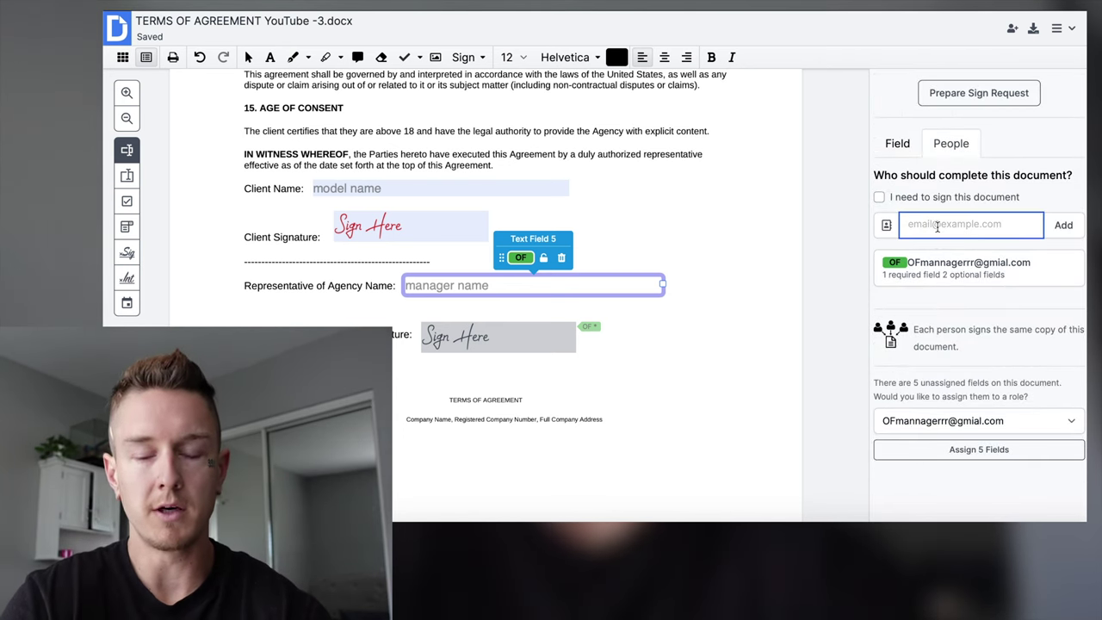
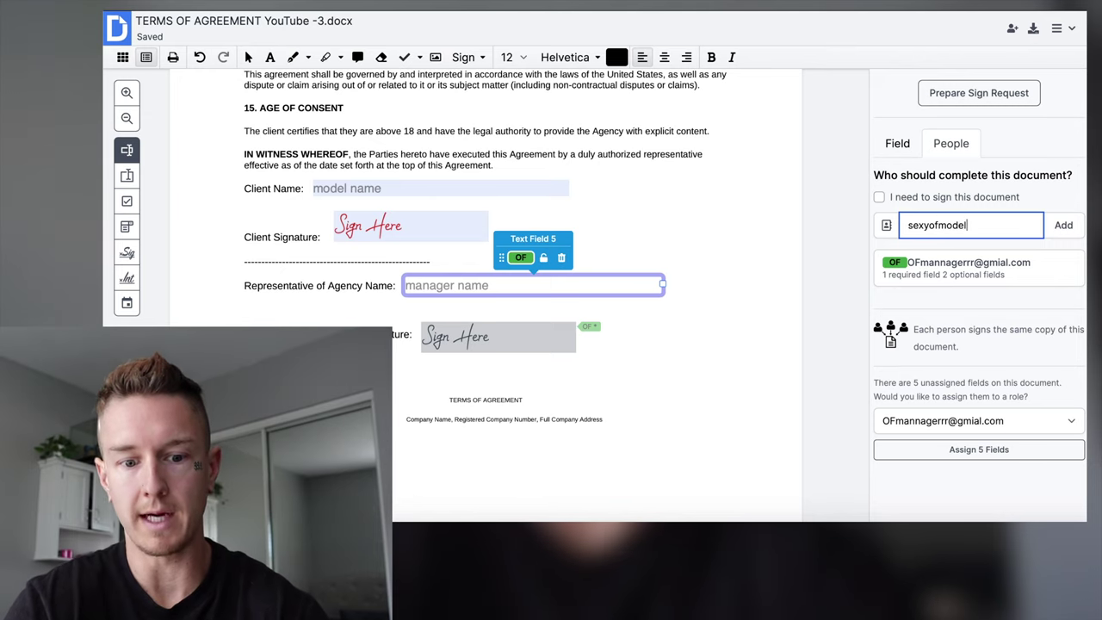
pyautogui.click(1063, 226)
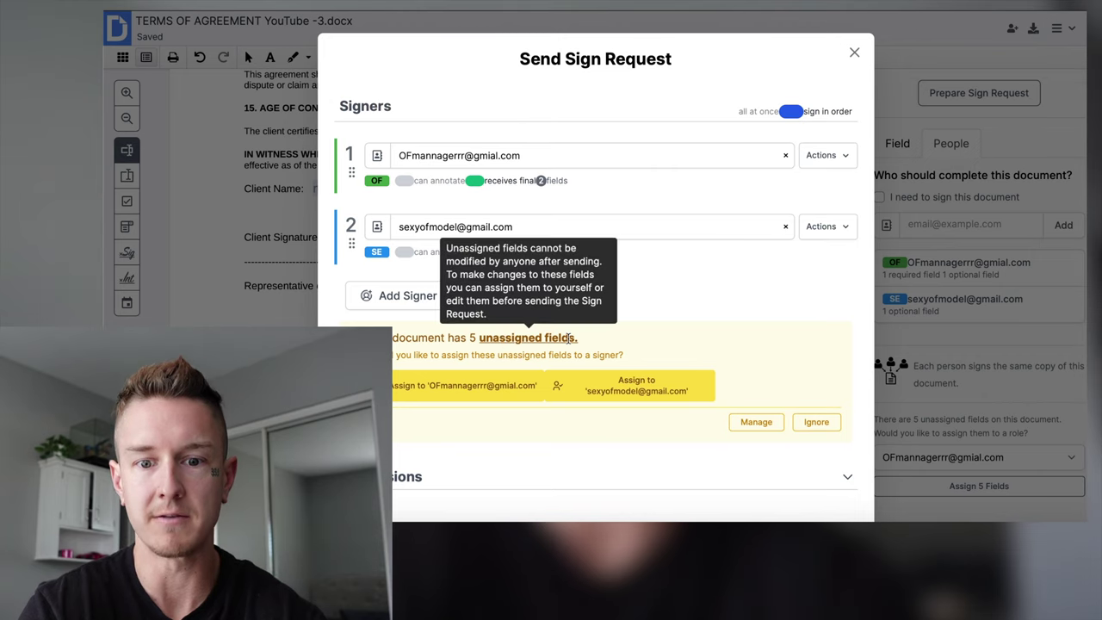
# Assign remaining fields to the model, move the model first, allow signing at once, and send.
pyautogui.click(628, 394)
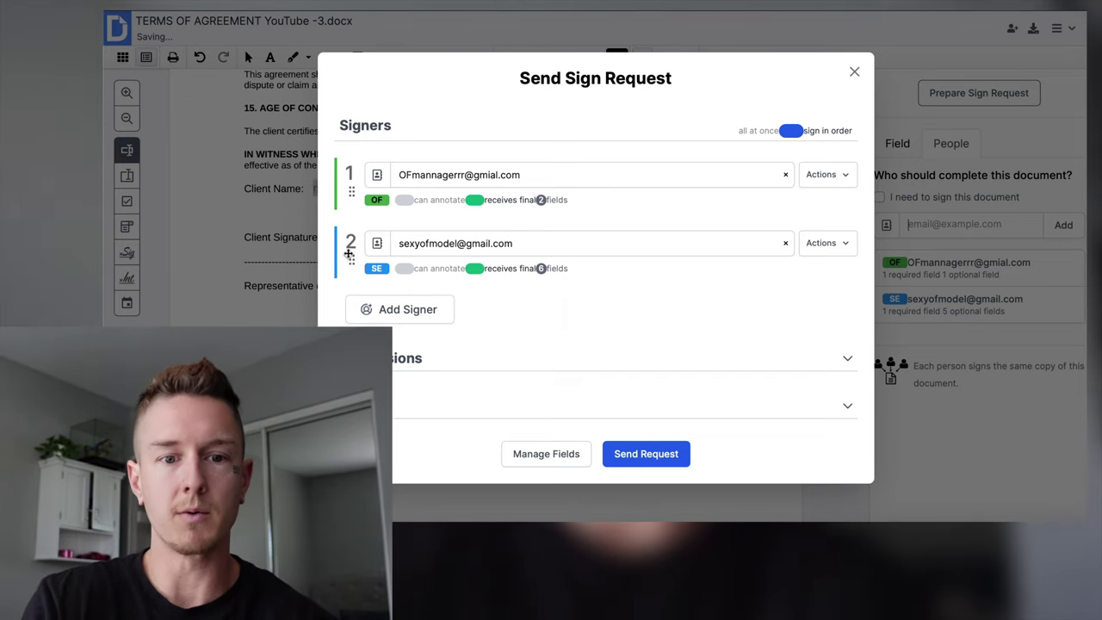
pyautogui.moveTo(350, 258); pyautogui.dragTo(347, 172)
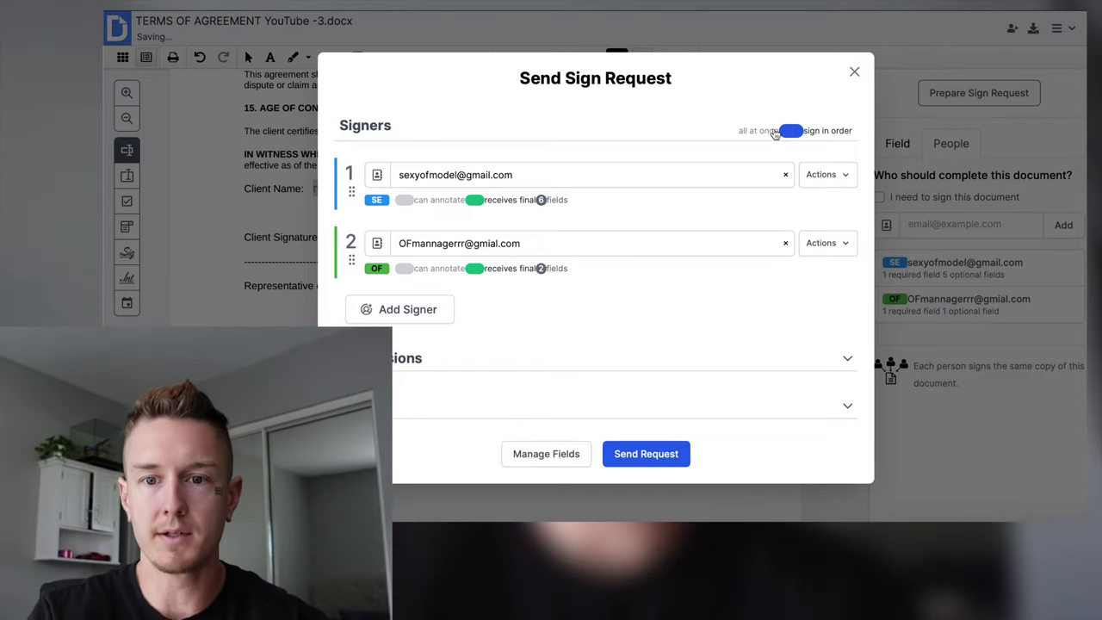
pyautogui.click(787, 131)
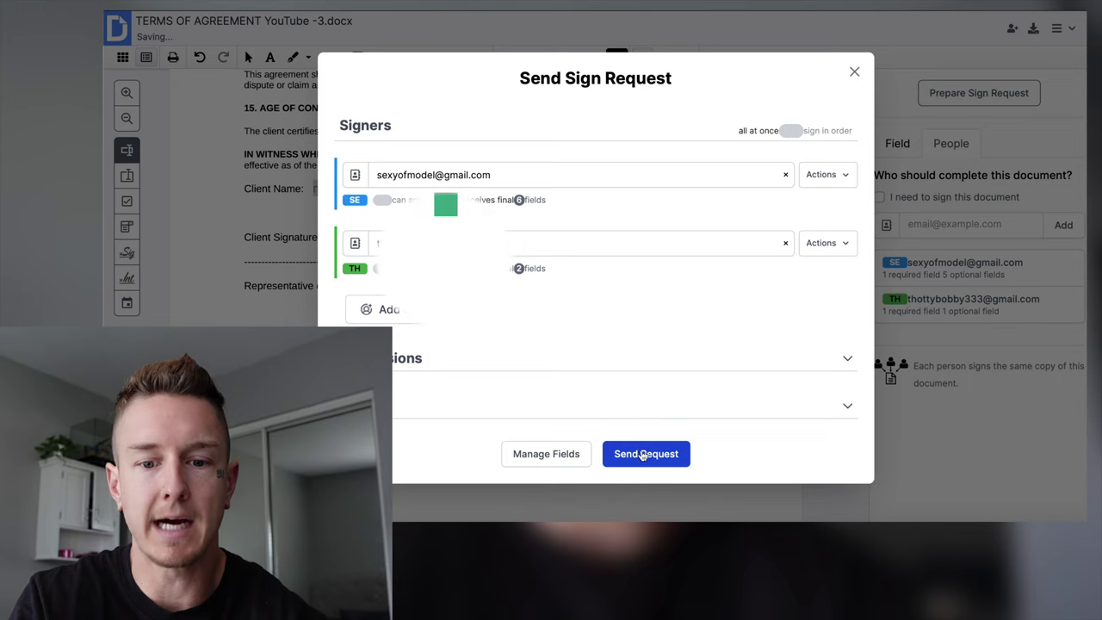
pyautogui.click(640, 455)
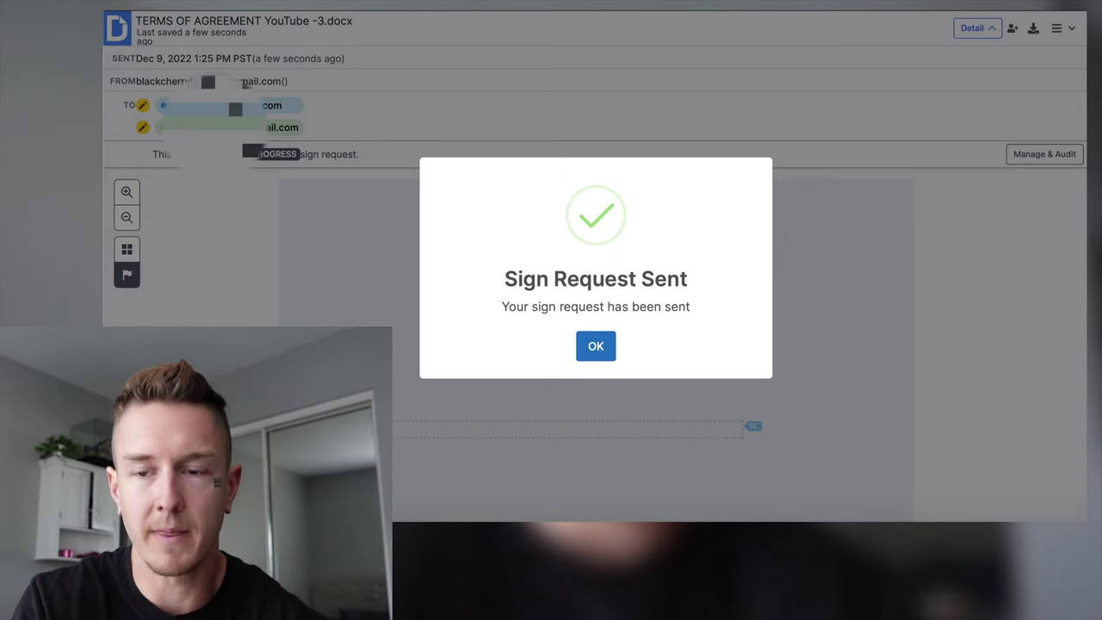
# Open DocHub's 'ACTION NEEDED: TERMS OF AGREEMENT' sign-request email in Gmail.
pyautogui.hotkey('ctrl', 'Tab')
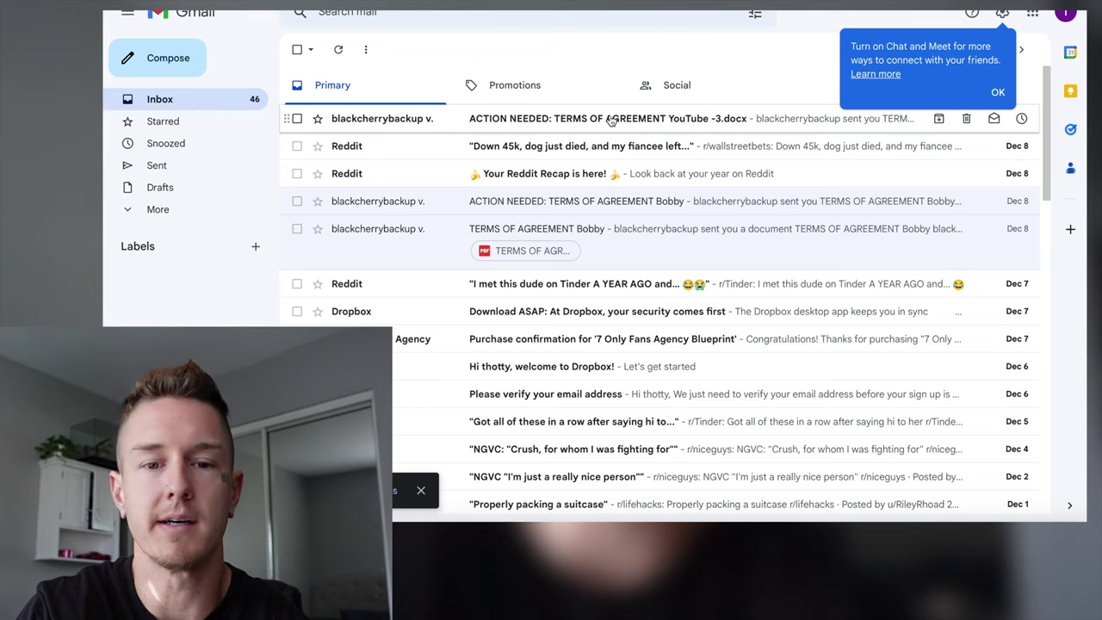
pyautogui.click(447, 118)
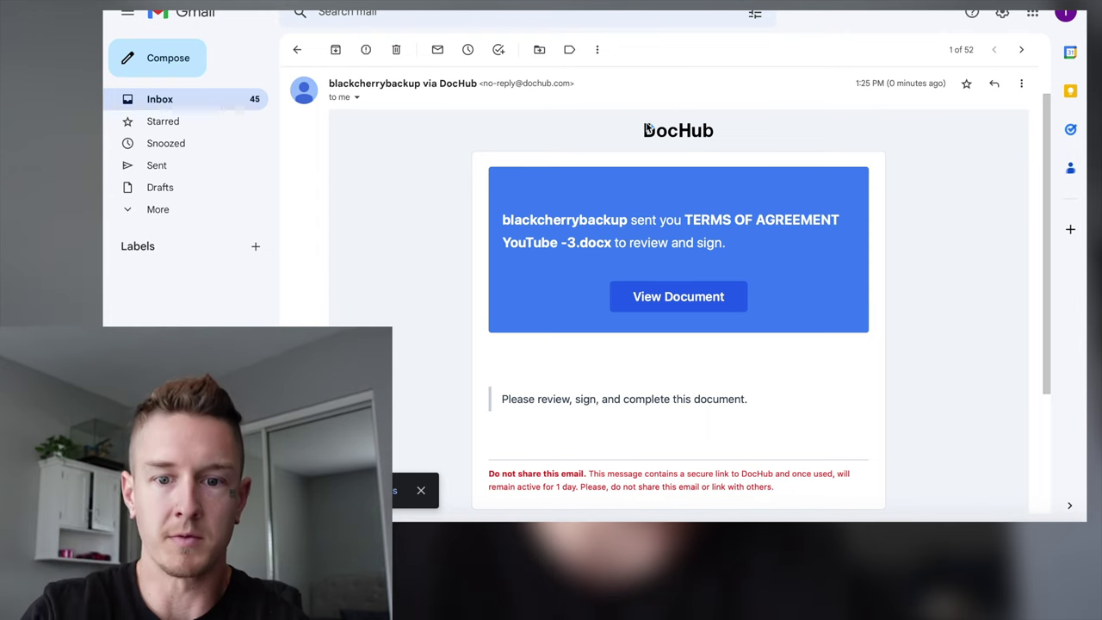
pyautogui.scroll(-1, 652, 272)
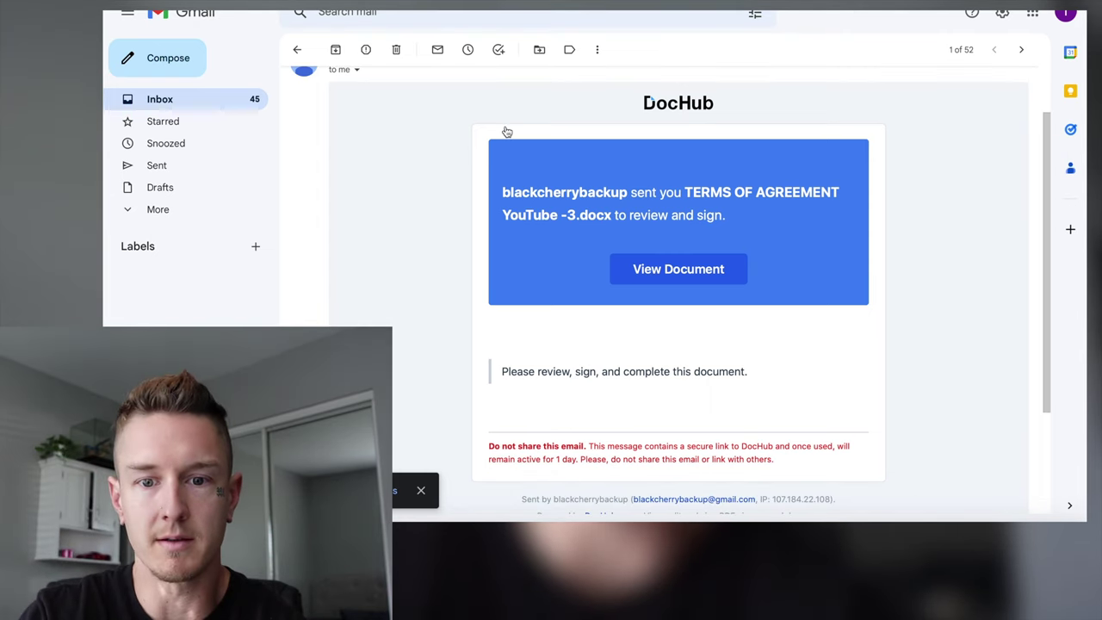
# Open the agreement for review and skip past the optional manager name field.
pyautogui.click(595, 207)
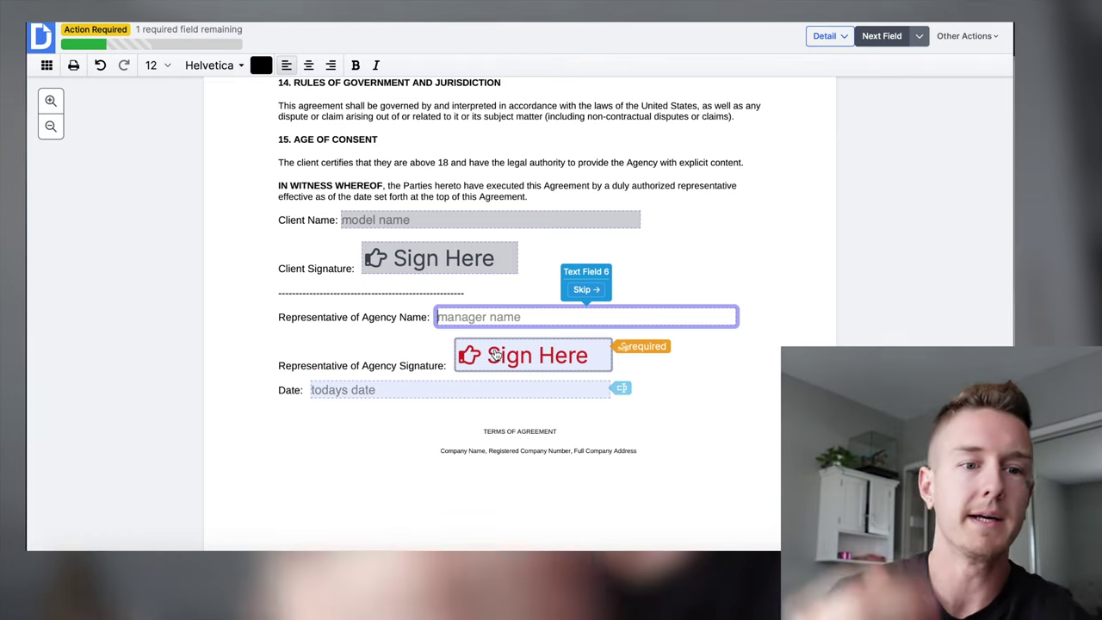
pyautogui.scroll(3, 495, 354)
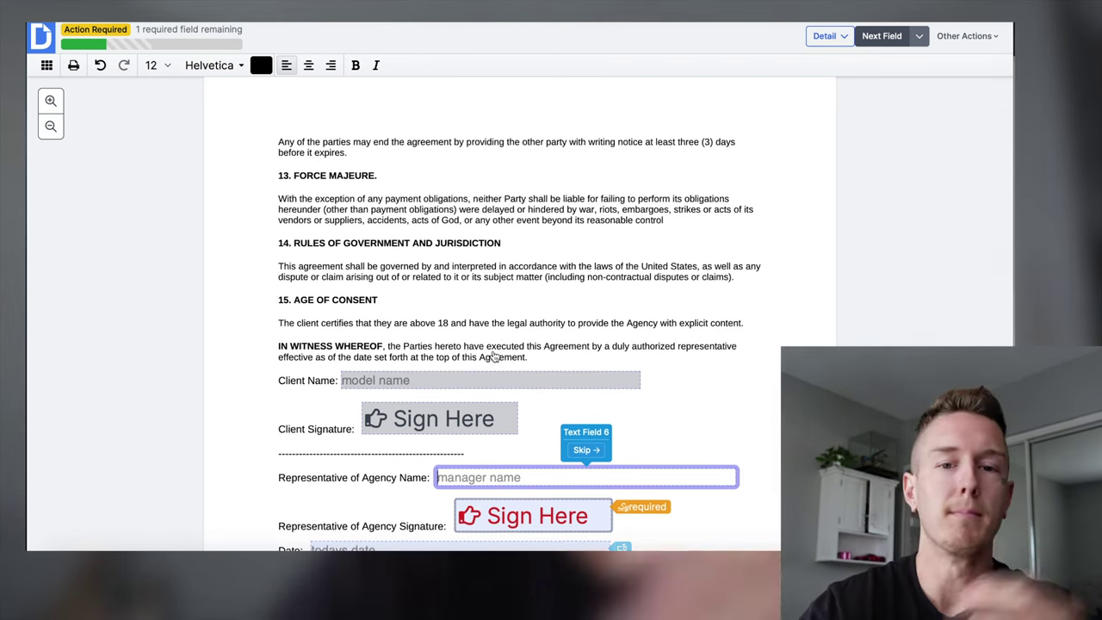
pyautogui.scroll(-2, 495, 356)
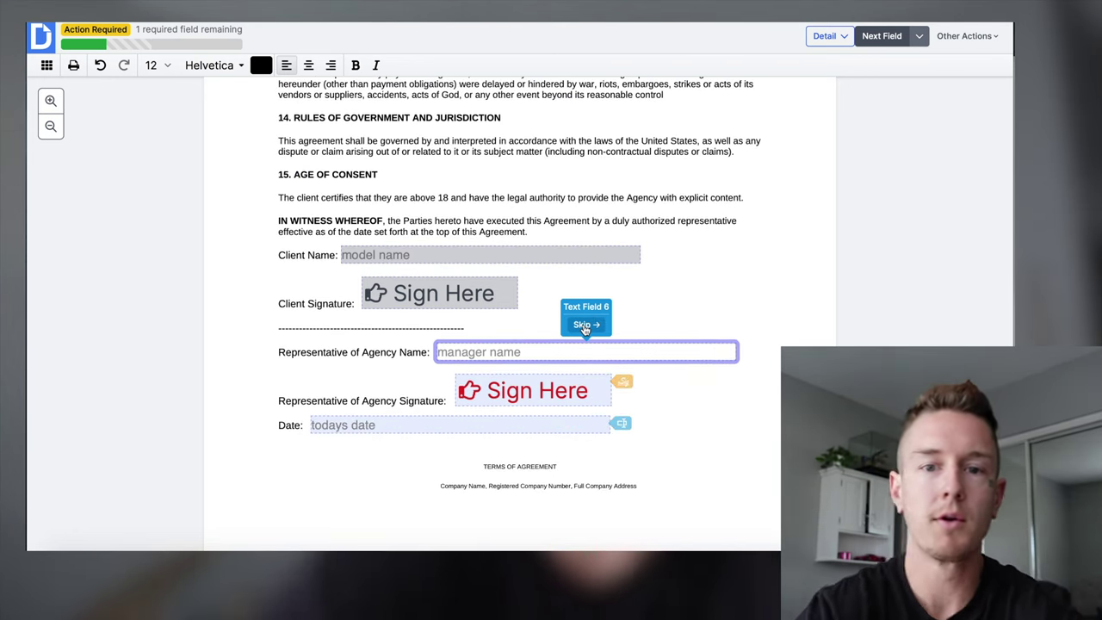
pyautogui.click(584, 328)
# Sign the Representative of Agency Signature field with a drawn default signature and finalize.
pyautogui.click(506, 307)
pyautogui.click(295, 182)
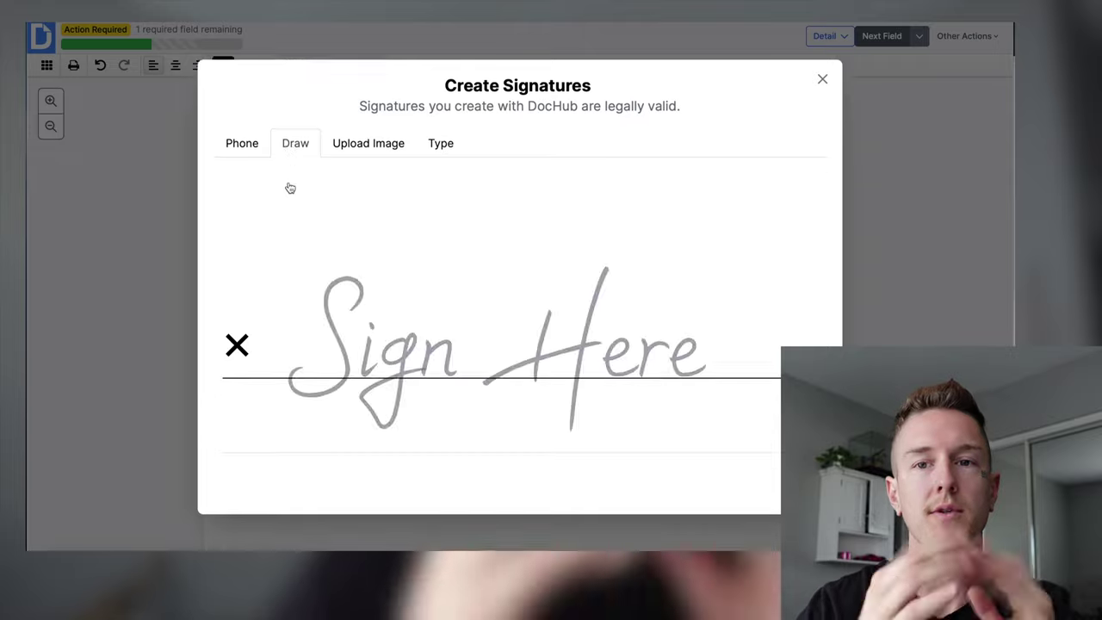
pyautogui.moveTo(365, 305)
pyautogui.mouseDown()
pyautogui.moveTo(300, 285)
pyautogui.moveTo(593, 234)
pyautogui.moveTo(486, 275)
pyautogui.moveTo(738, 207)
pyautogui.mouseUp()
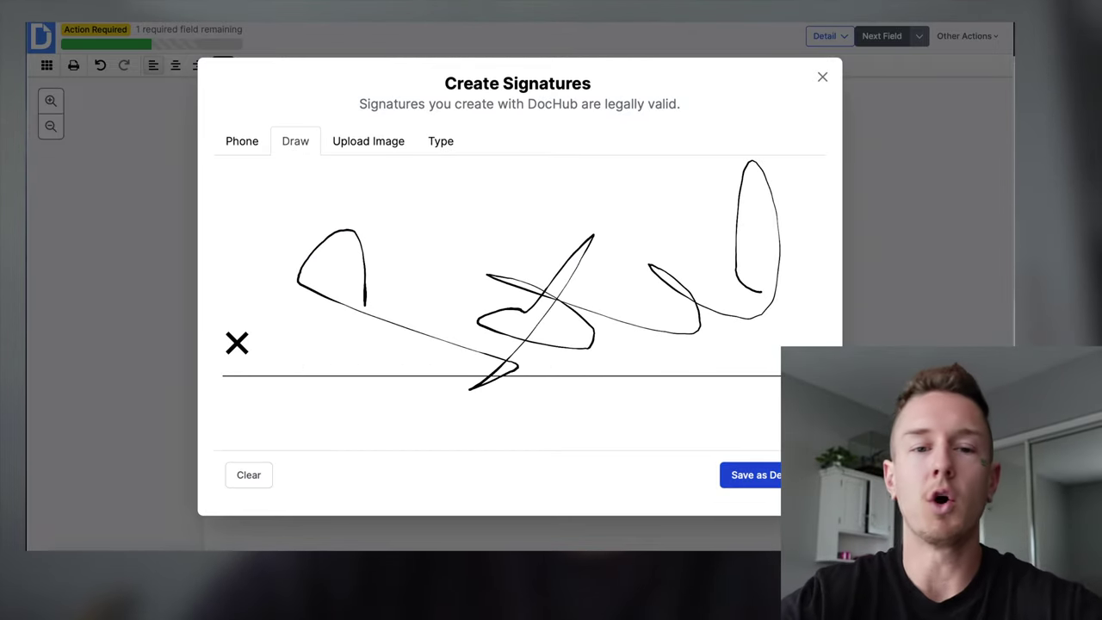
pyautogui.click(766, 474)
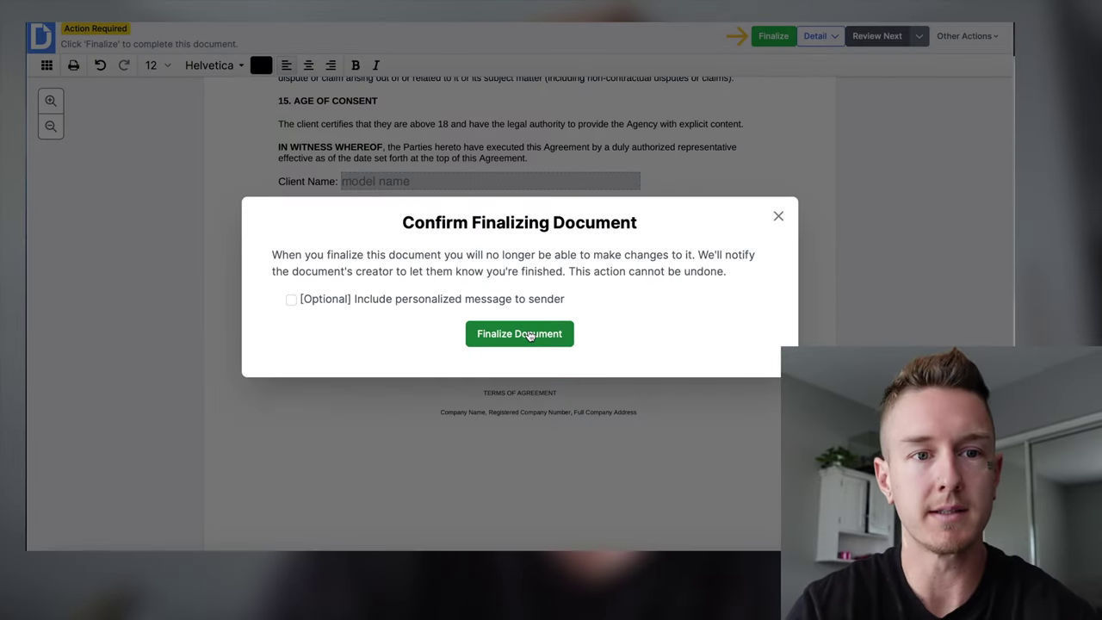
pyautogui.click(519, 333)
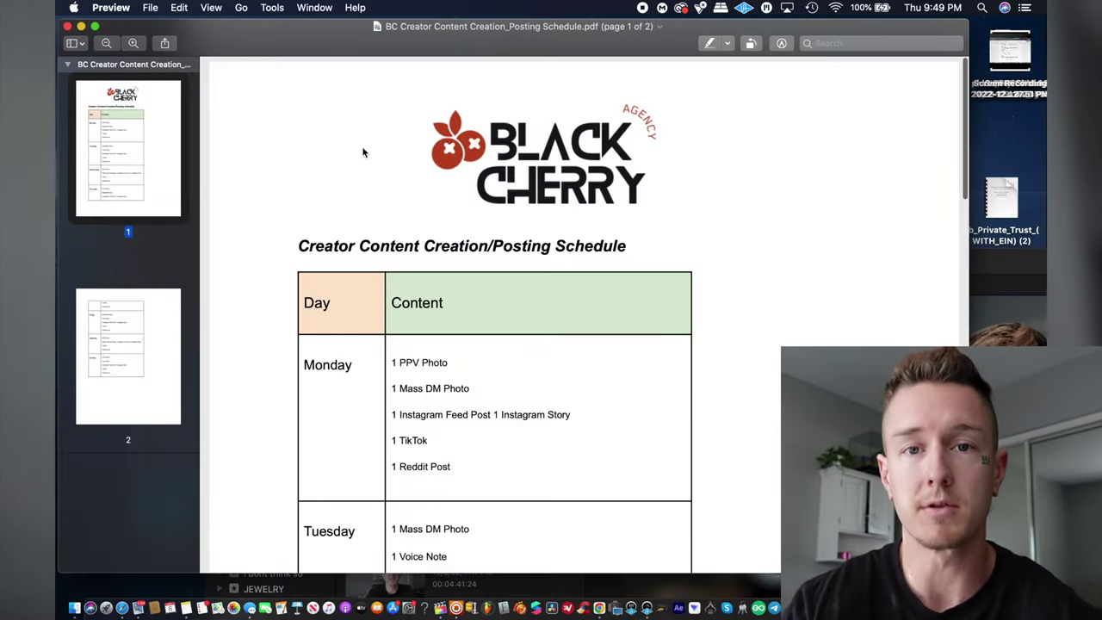
# Close the posting schedule PDF and open BC Client Onboarding.pdf scrolled to the top.
pyautogui.scroll(-5, 362, 152)
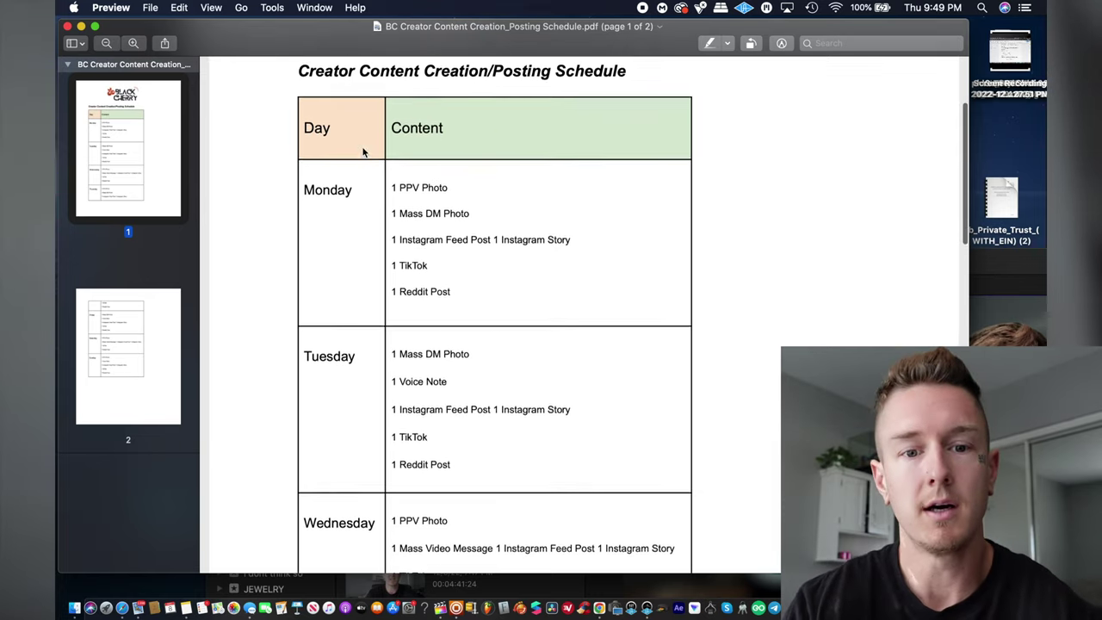
pyautogui.scroll(4, 363, 152)
pyautogui.scroll(-1, 362, 152)
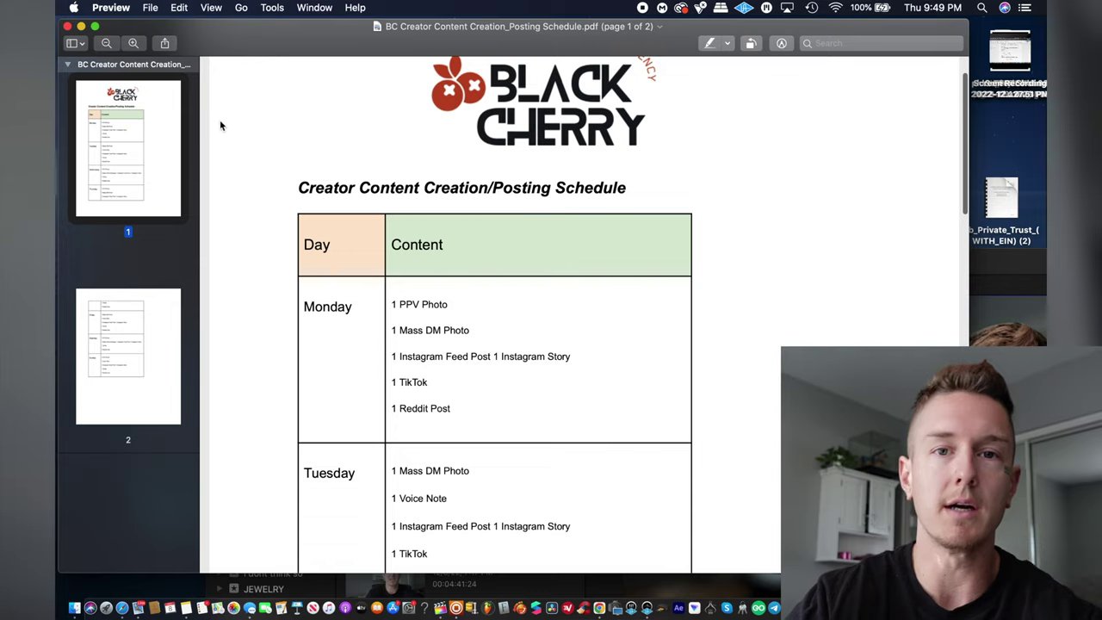
pyautogui.scroll(2, 258, 146)
pyautogui.click(68, 26)
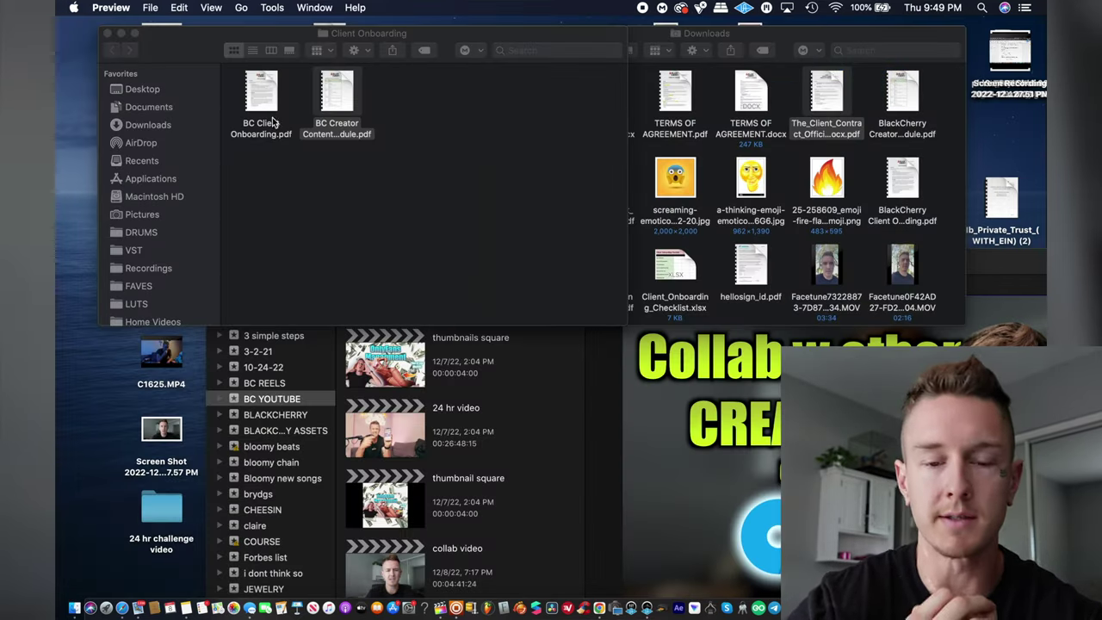
pyautogui.doubleClick(261, 102)
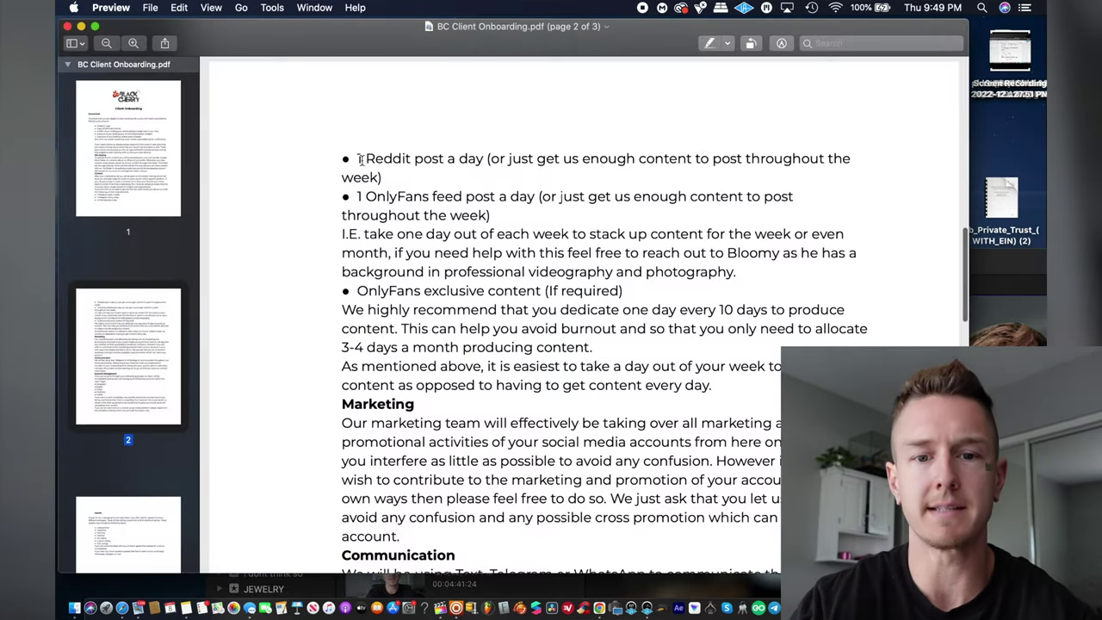
pyautogui.scroll(10, 355, 206)
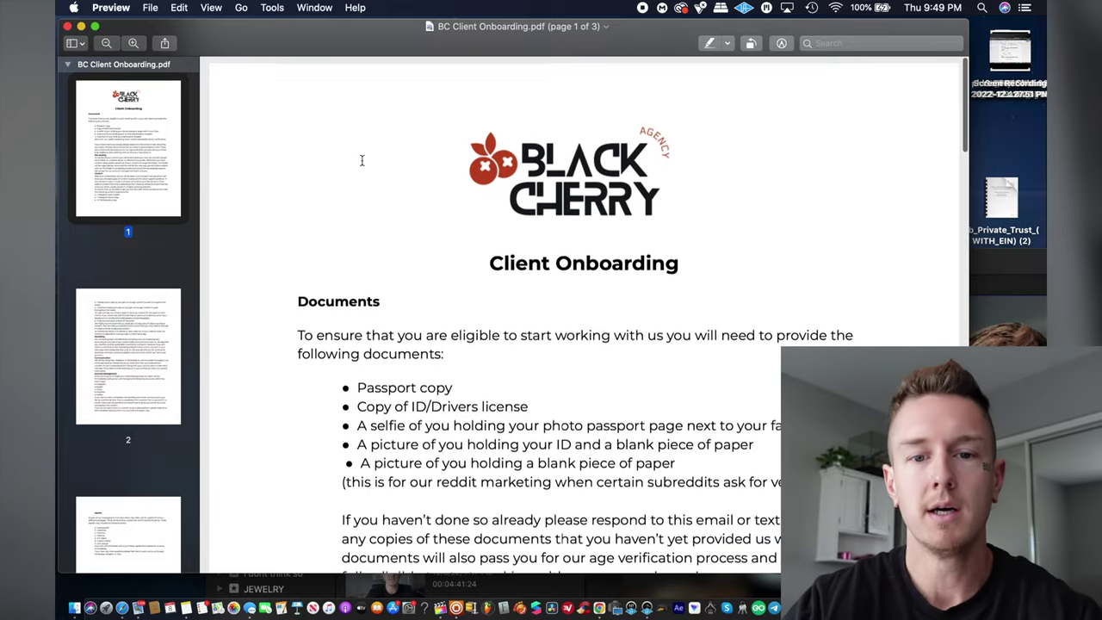